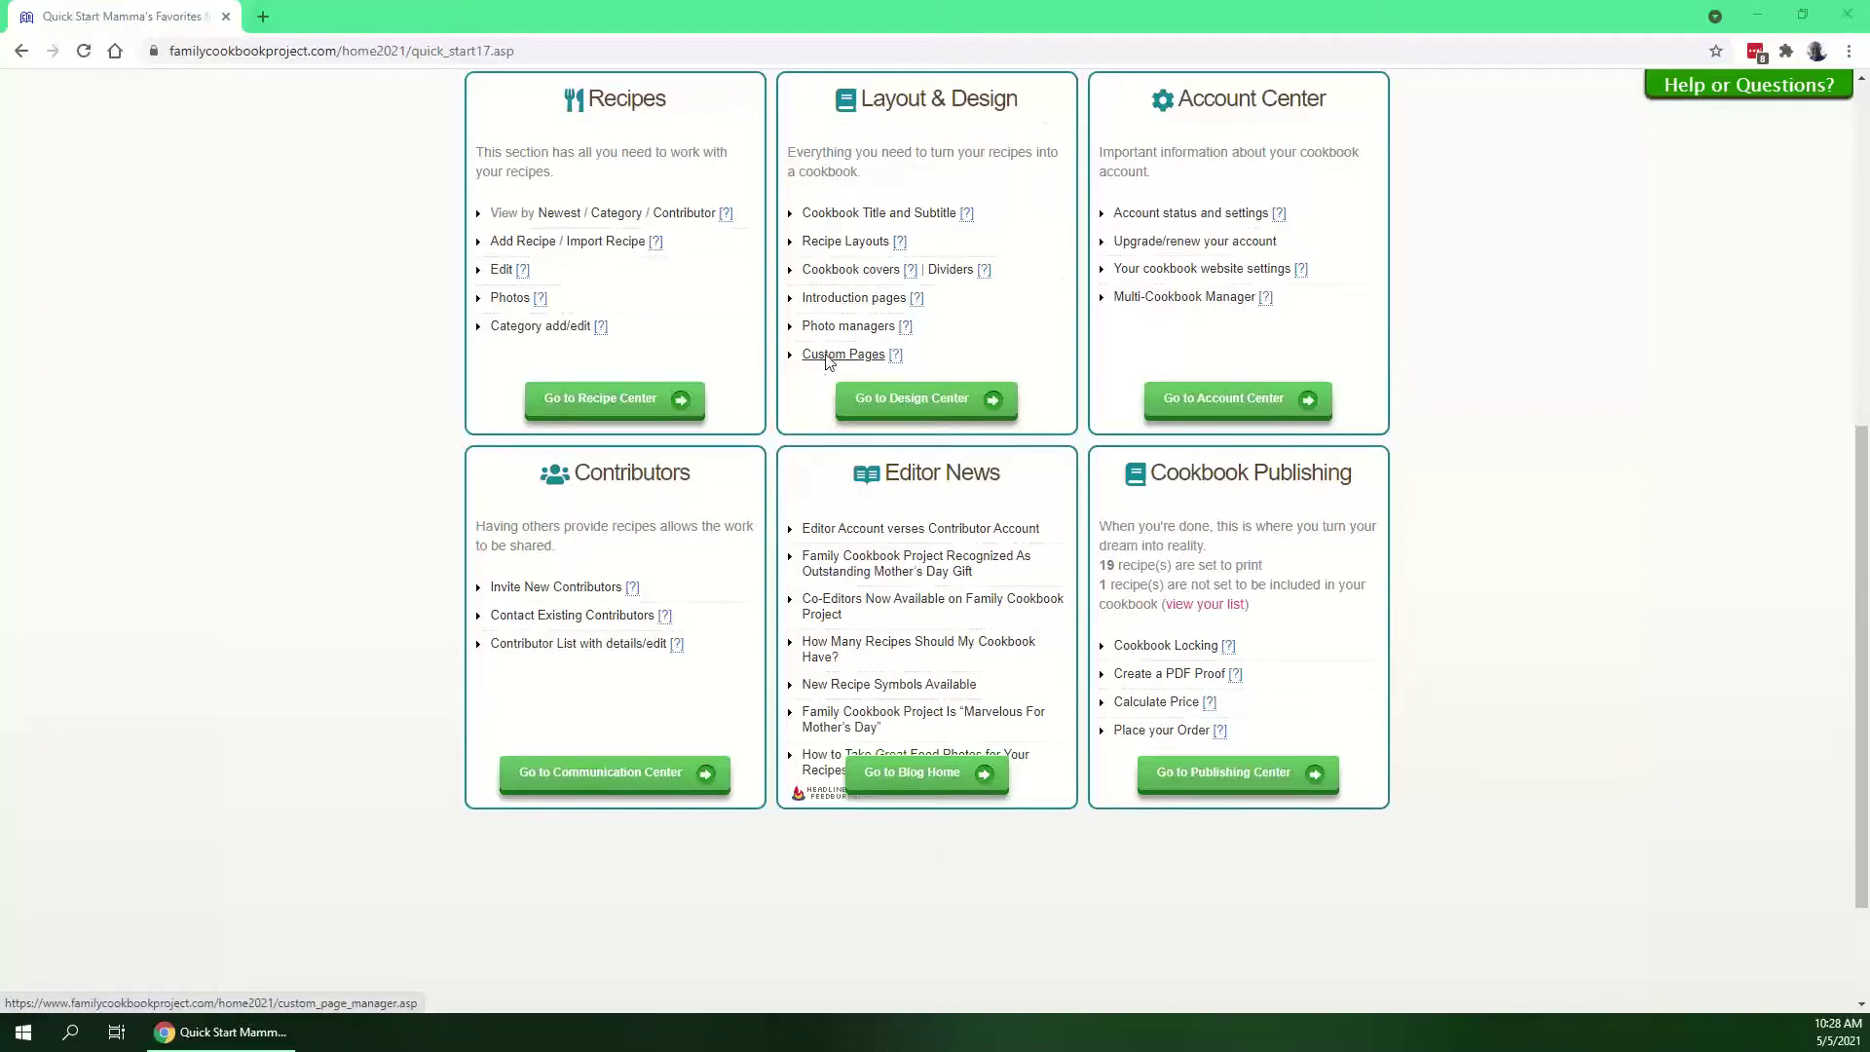
Go to the Layout and Design Center for the Mamma's Favorites cookbook
click(898, 409)
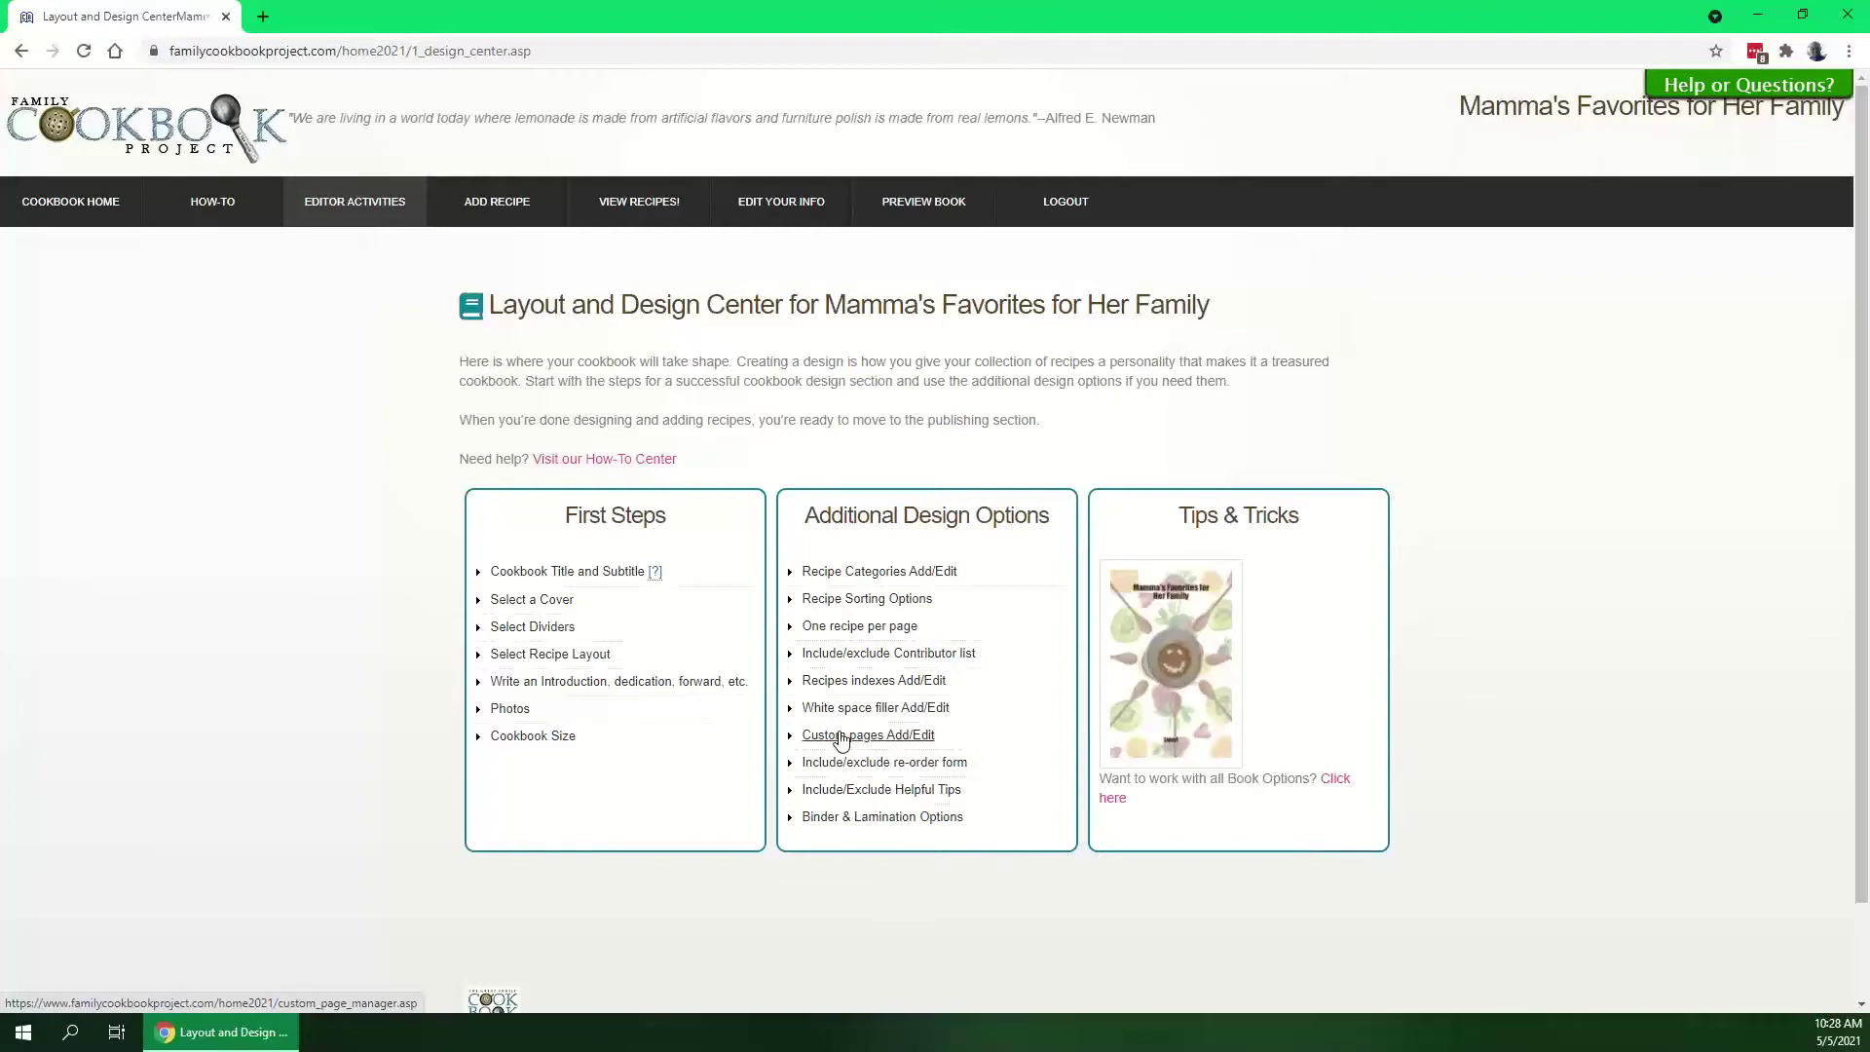
Open the Custom Page Creator Tool through the Custom pages Add/Edit link
click(841, 738)
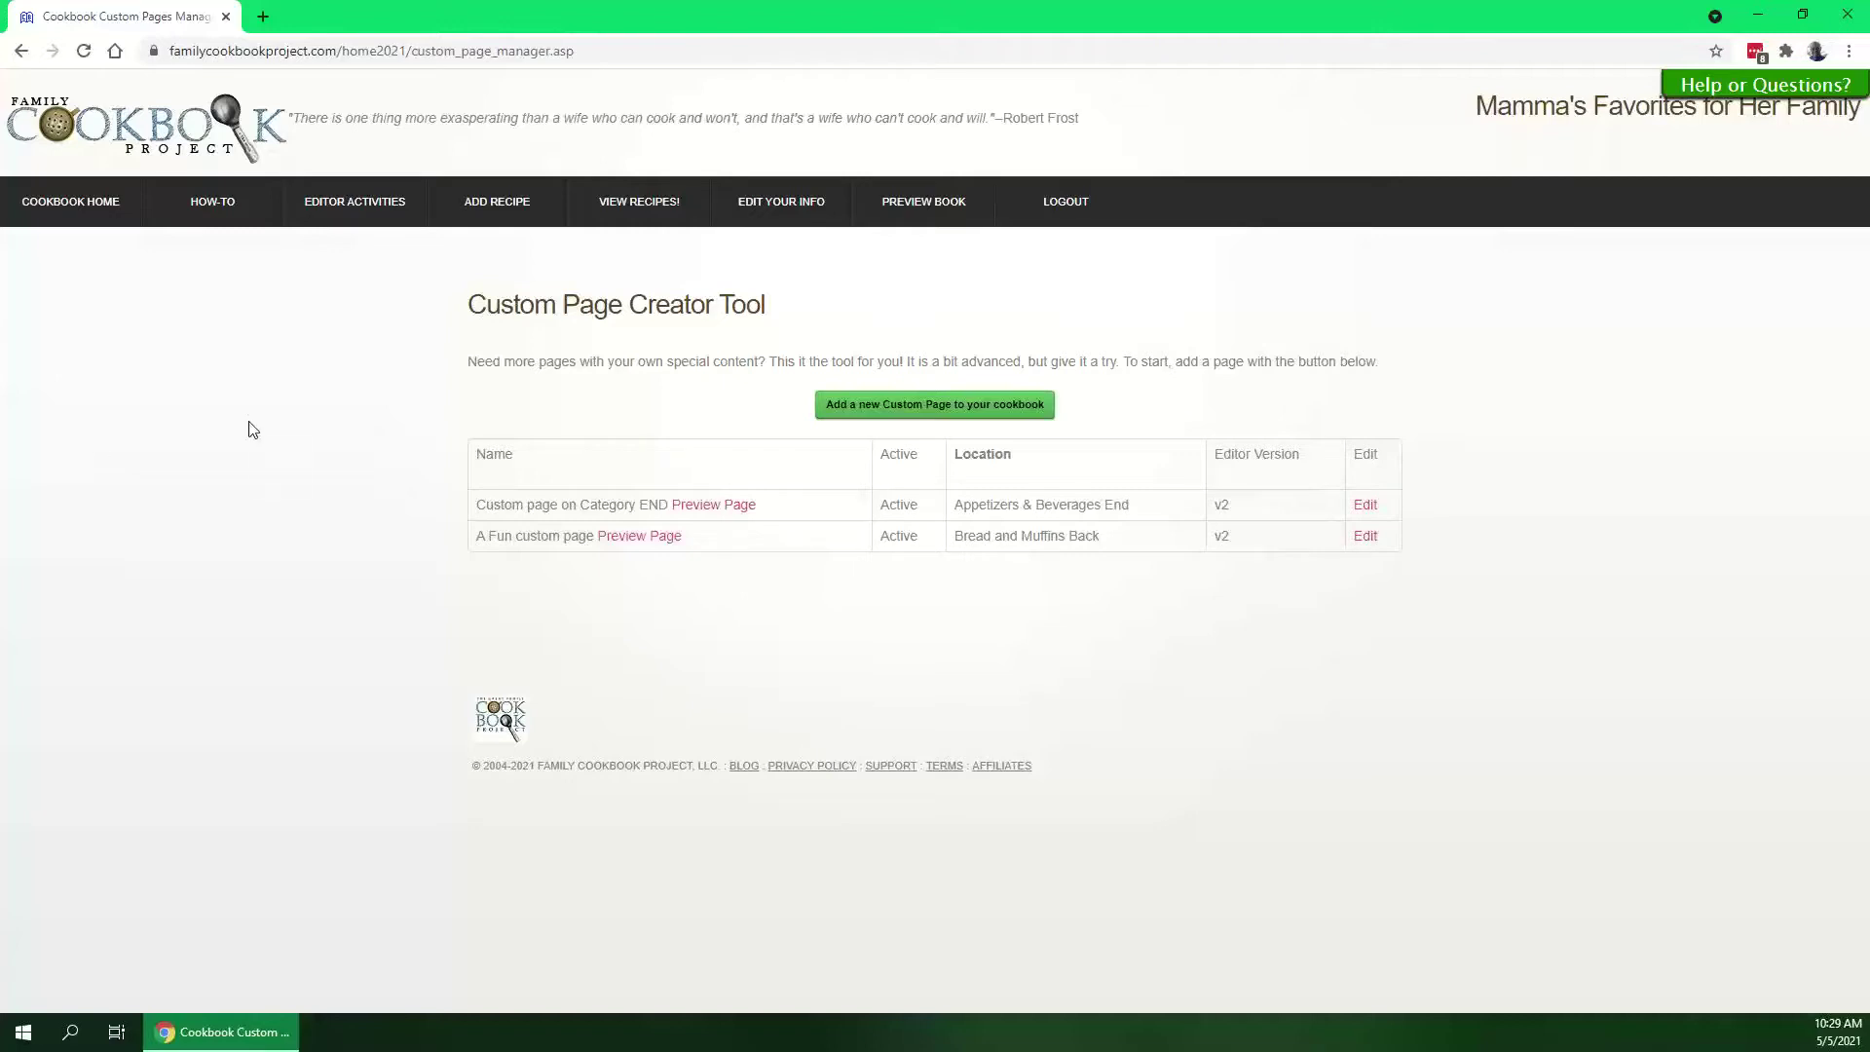
Create a custom page named 'Totorial Custom Page' with location set to -- None --
click(950, 407)
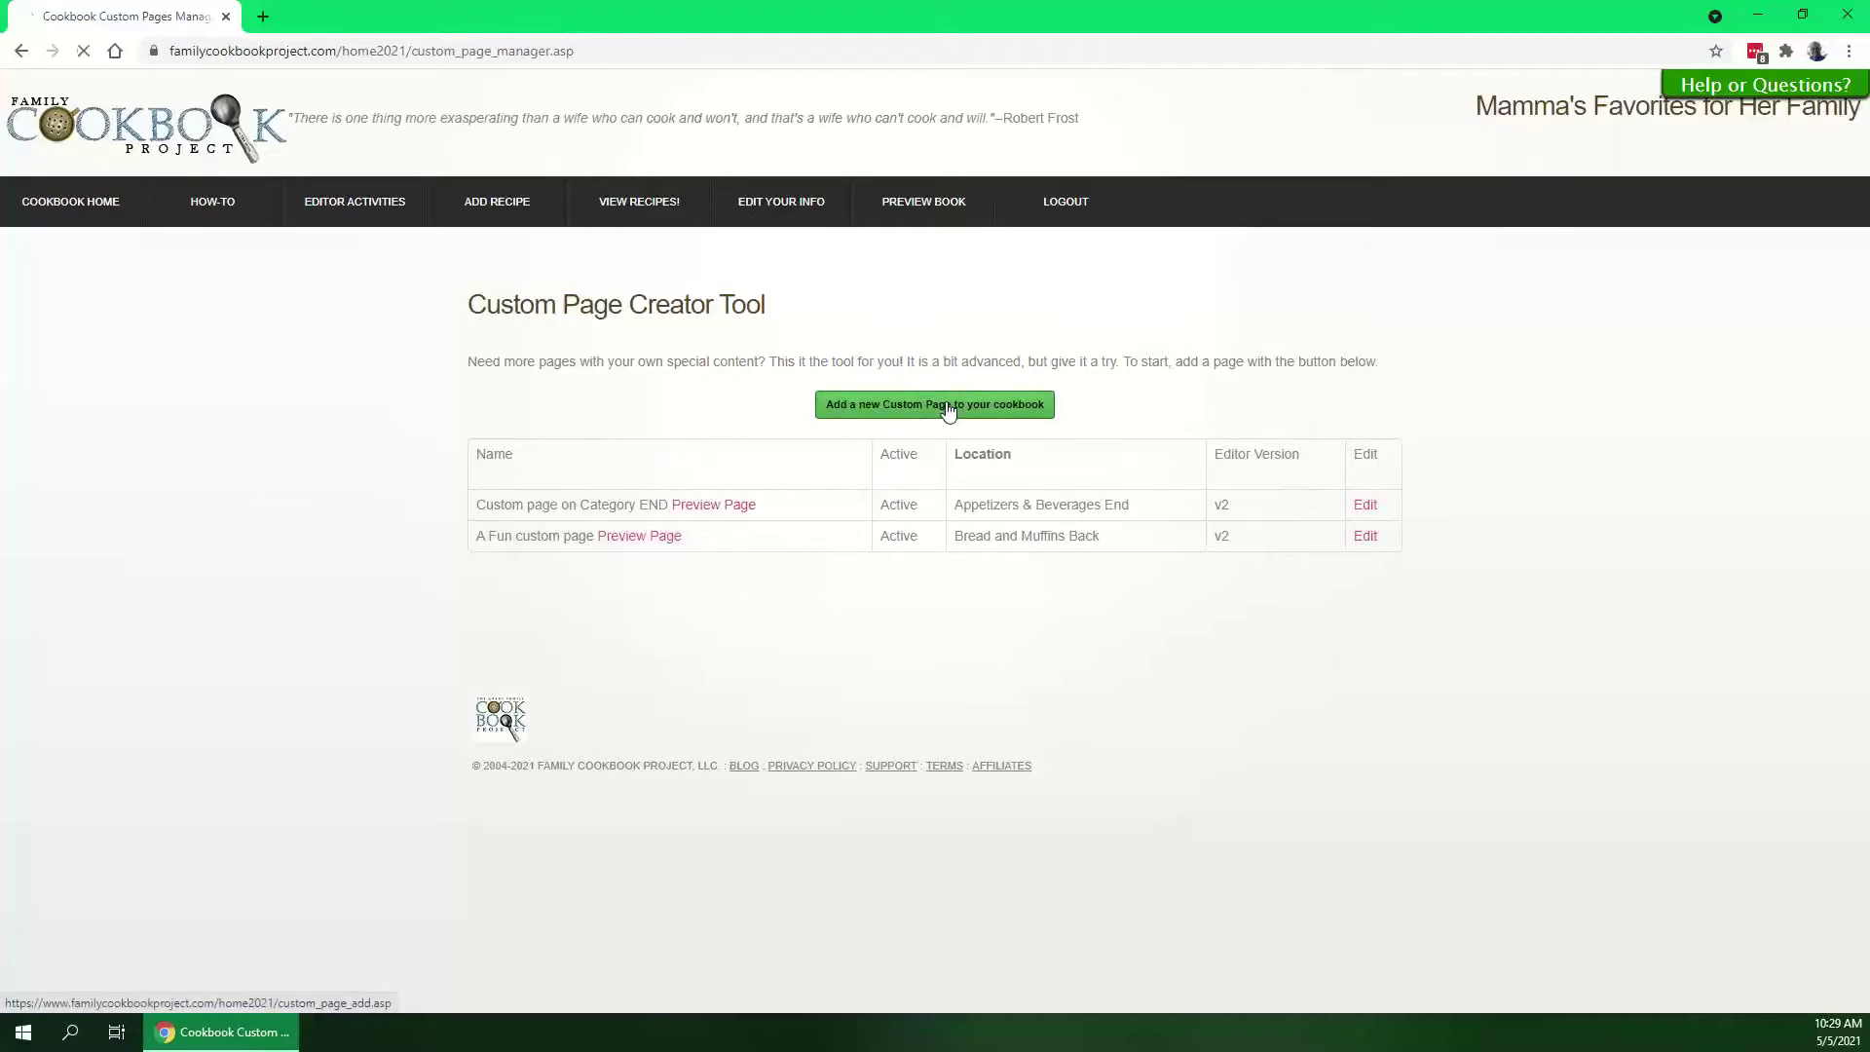
click(708, 441)
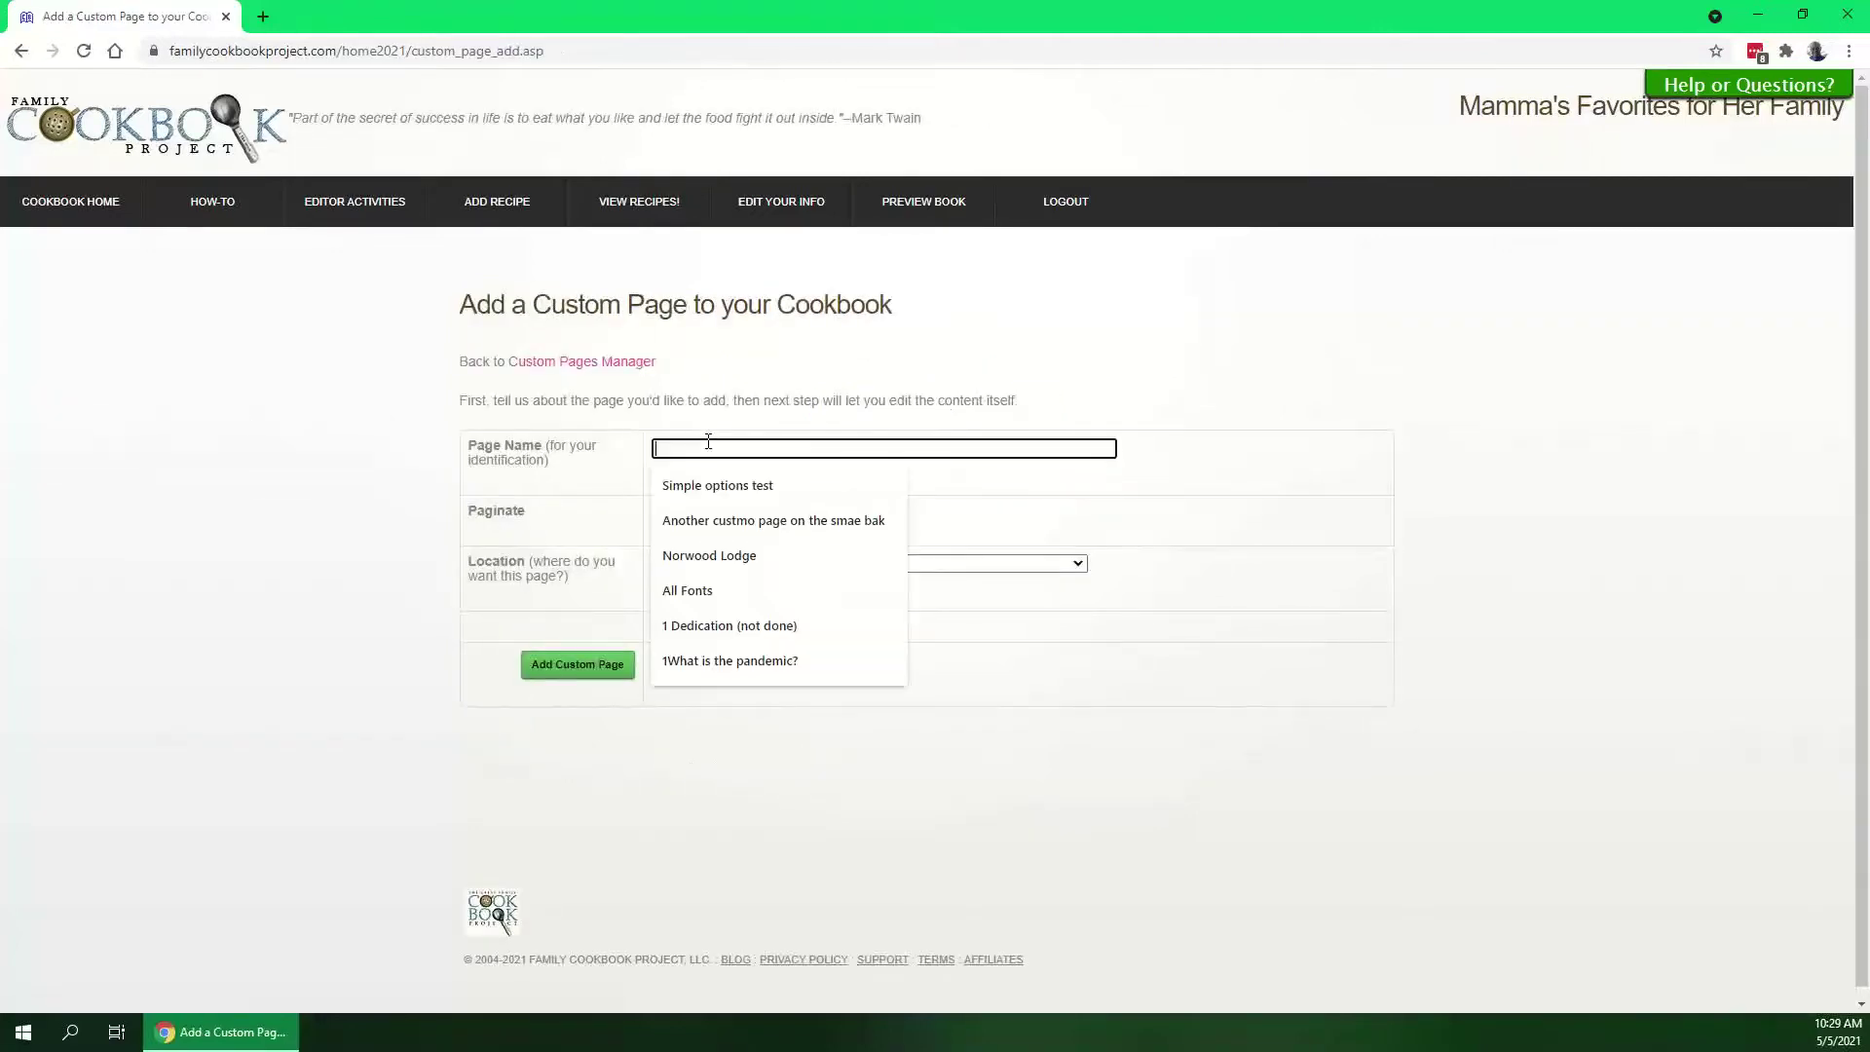
text(To)
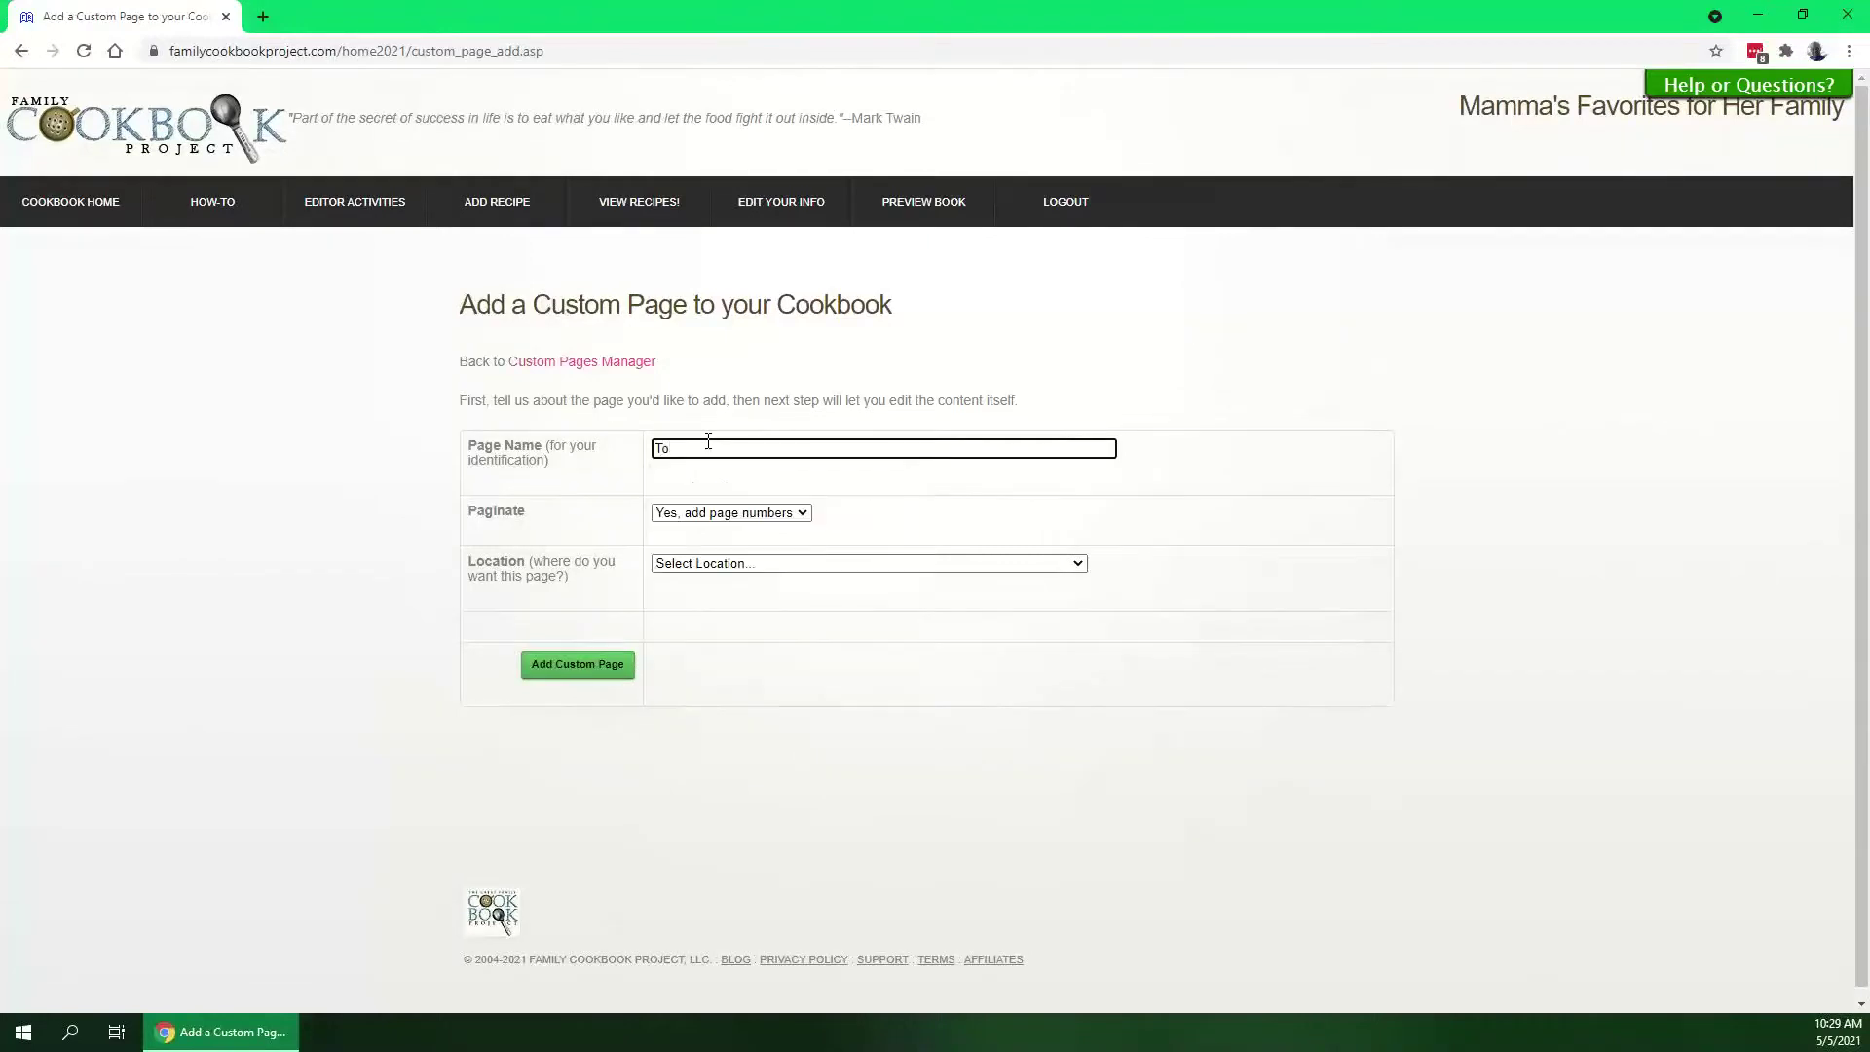
text(torial Custom Page)
click(742, 565)
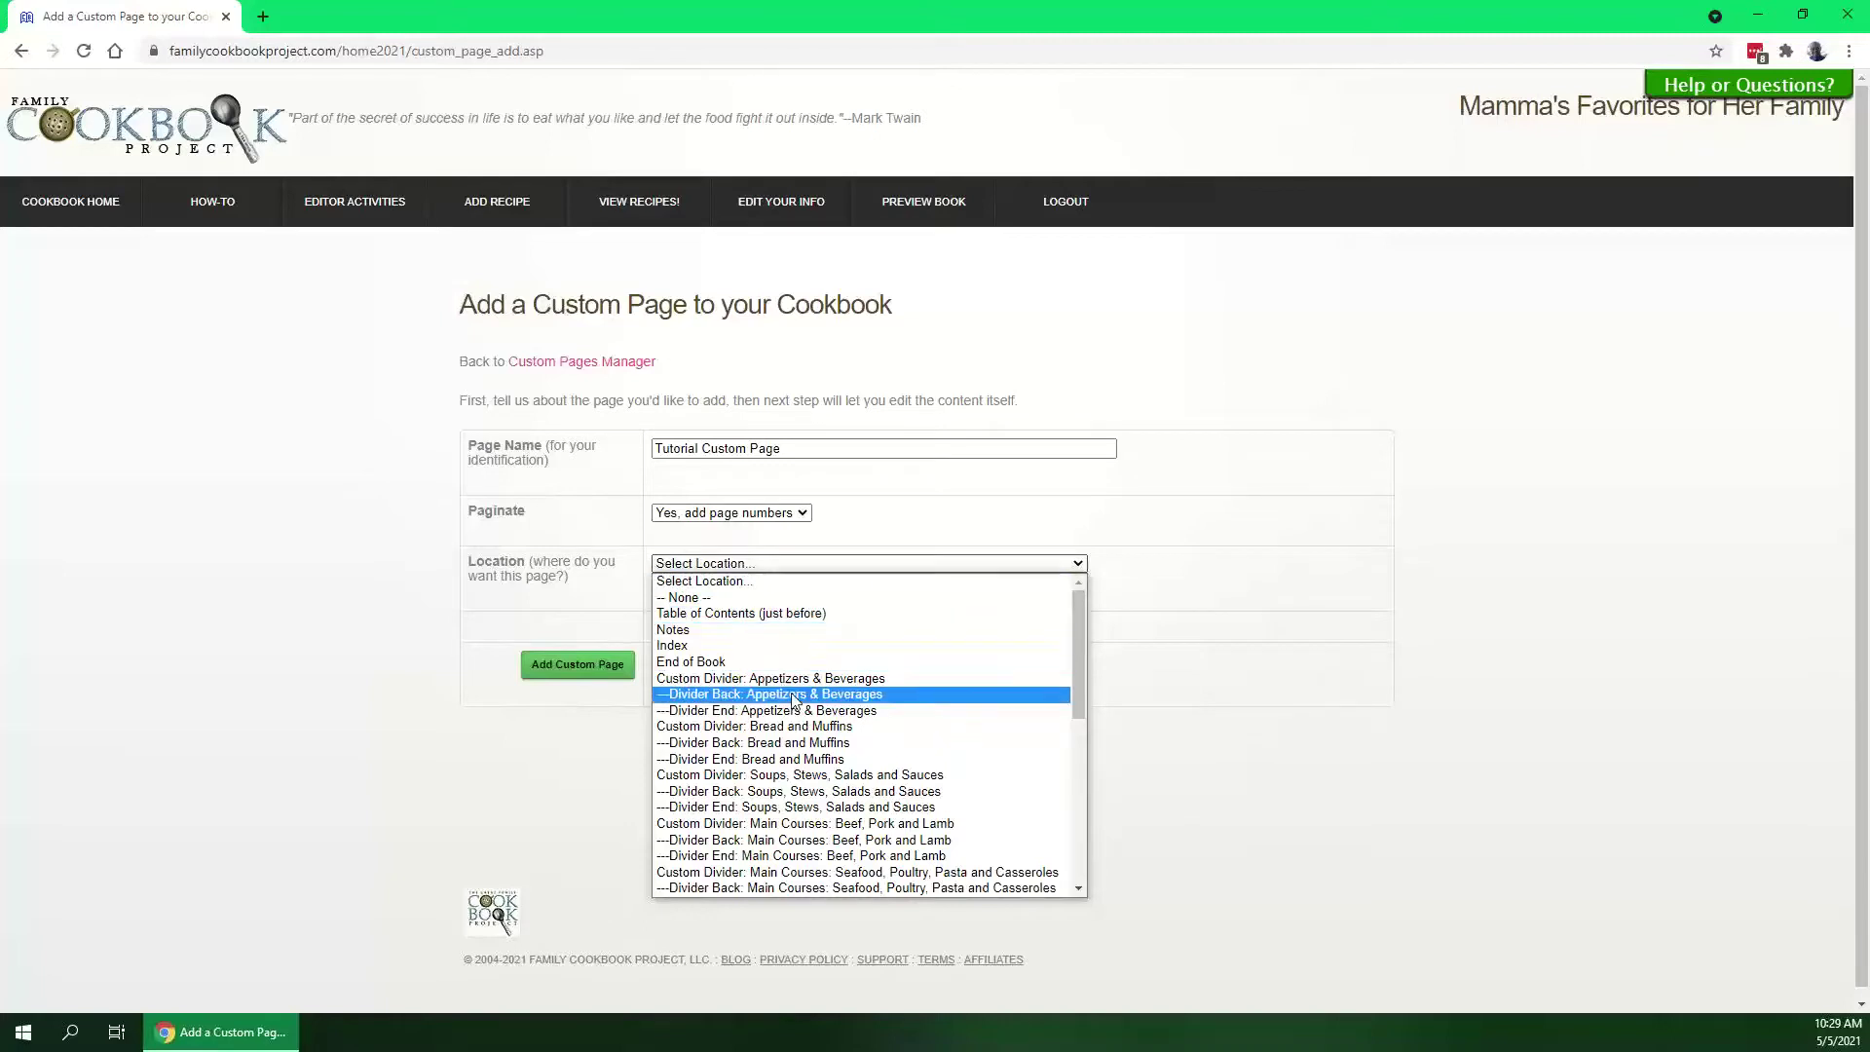
click(715, 600)
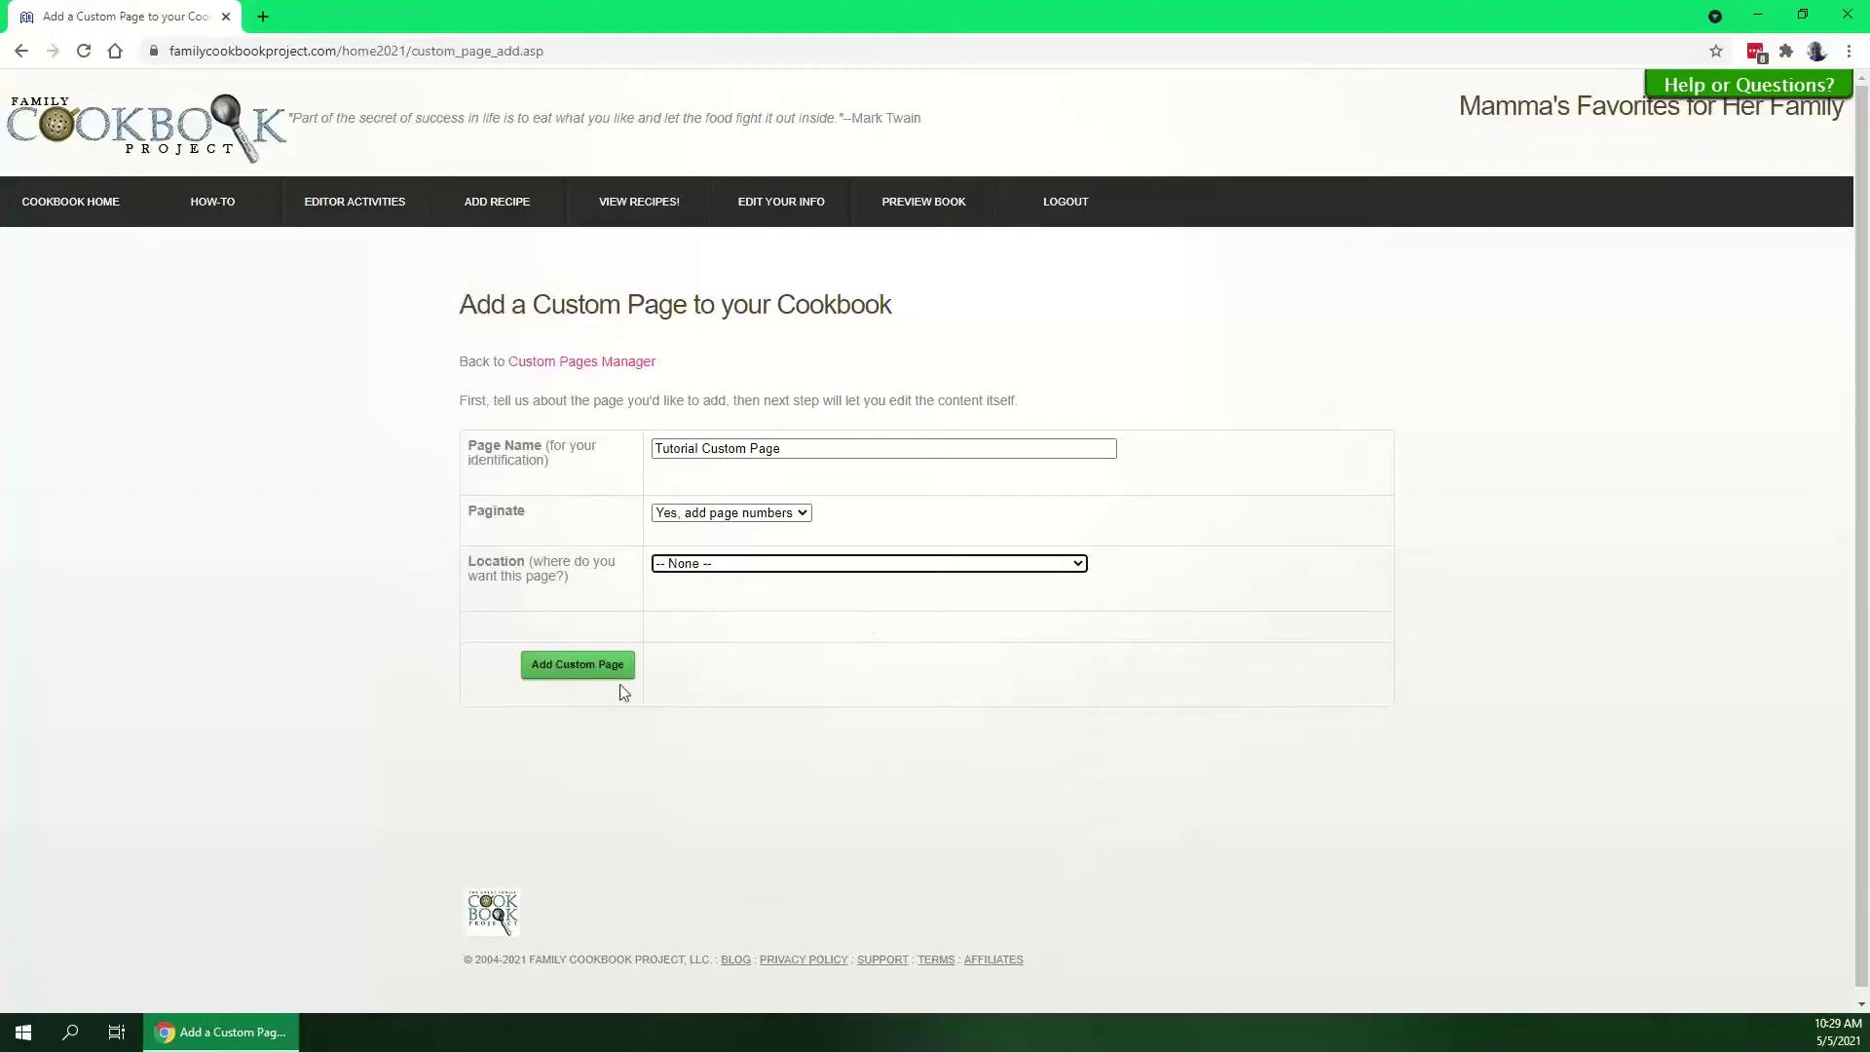
click(548, 672)
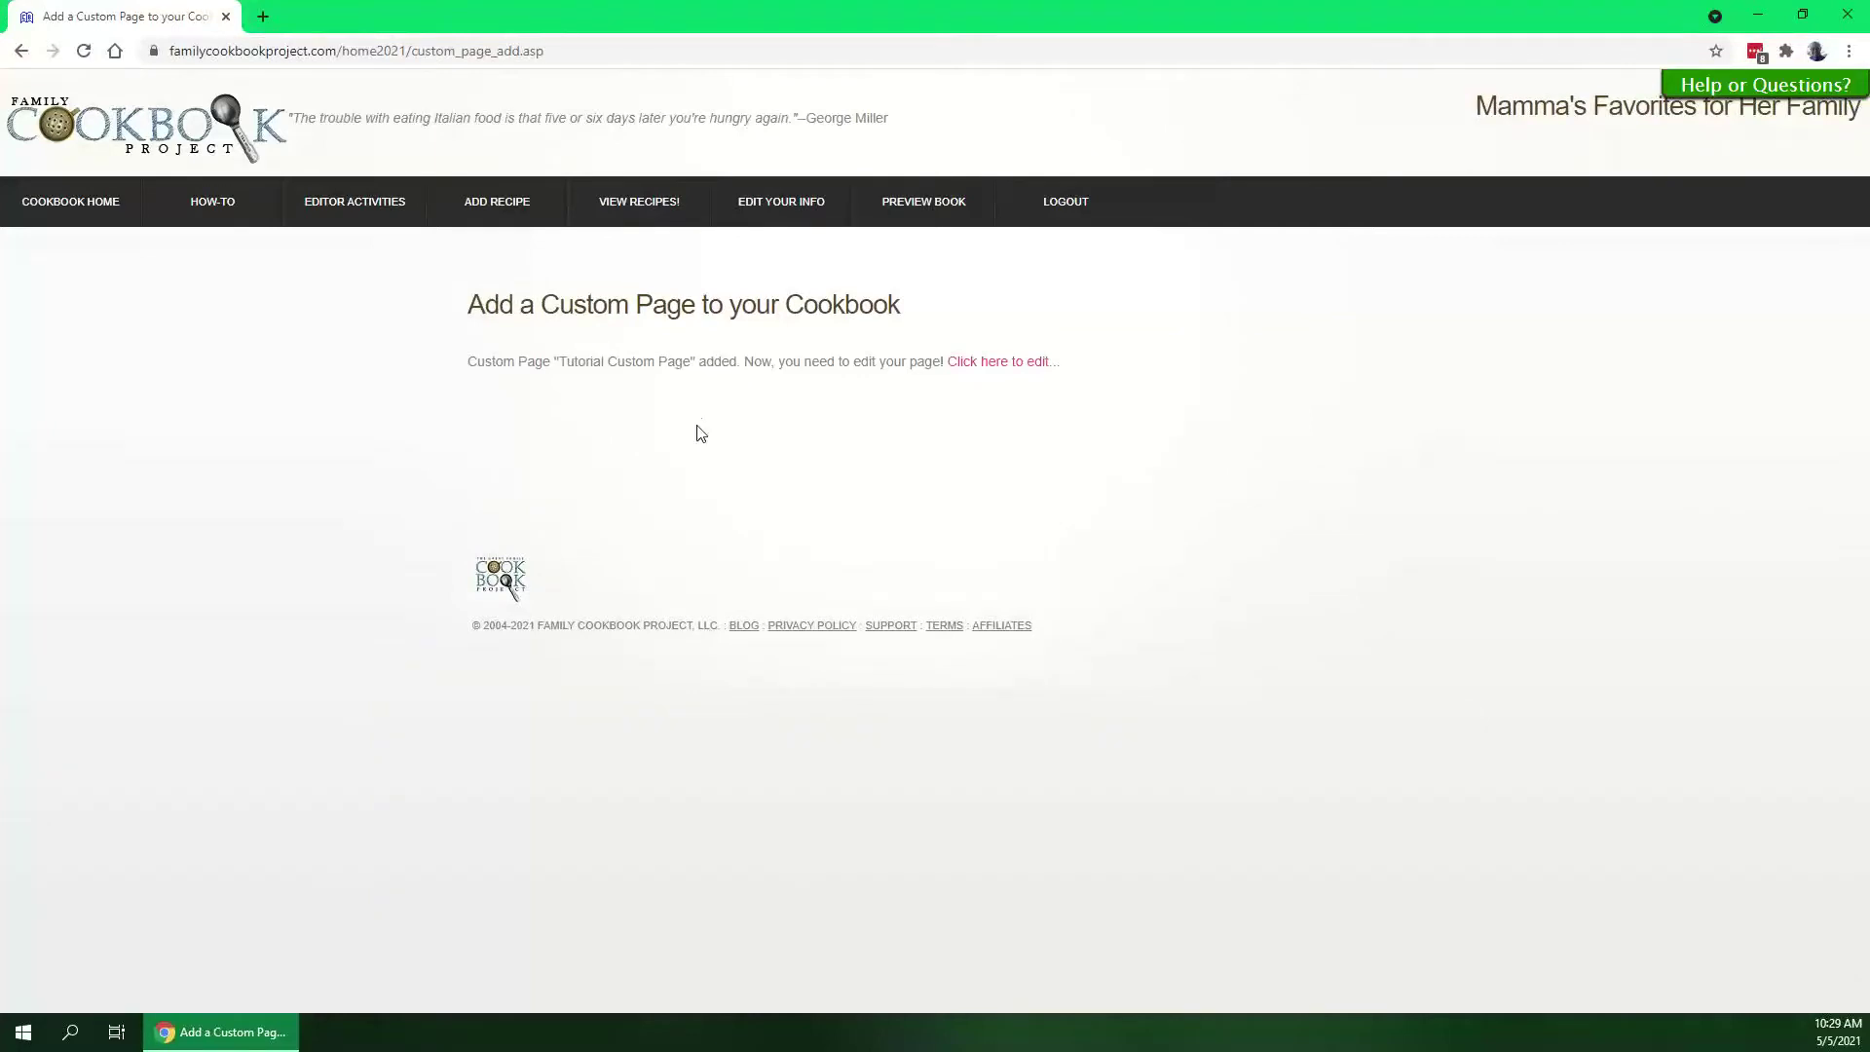
Return to the custom pages list and check the new page's name, Active status and None location
click(990, 362)
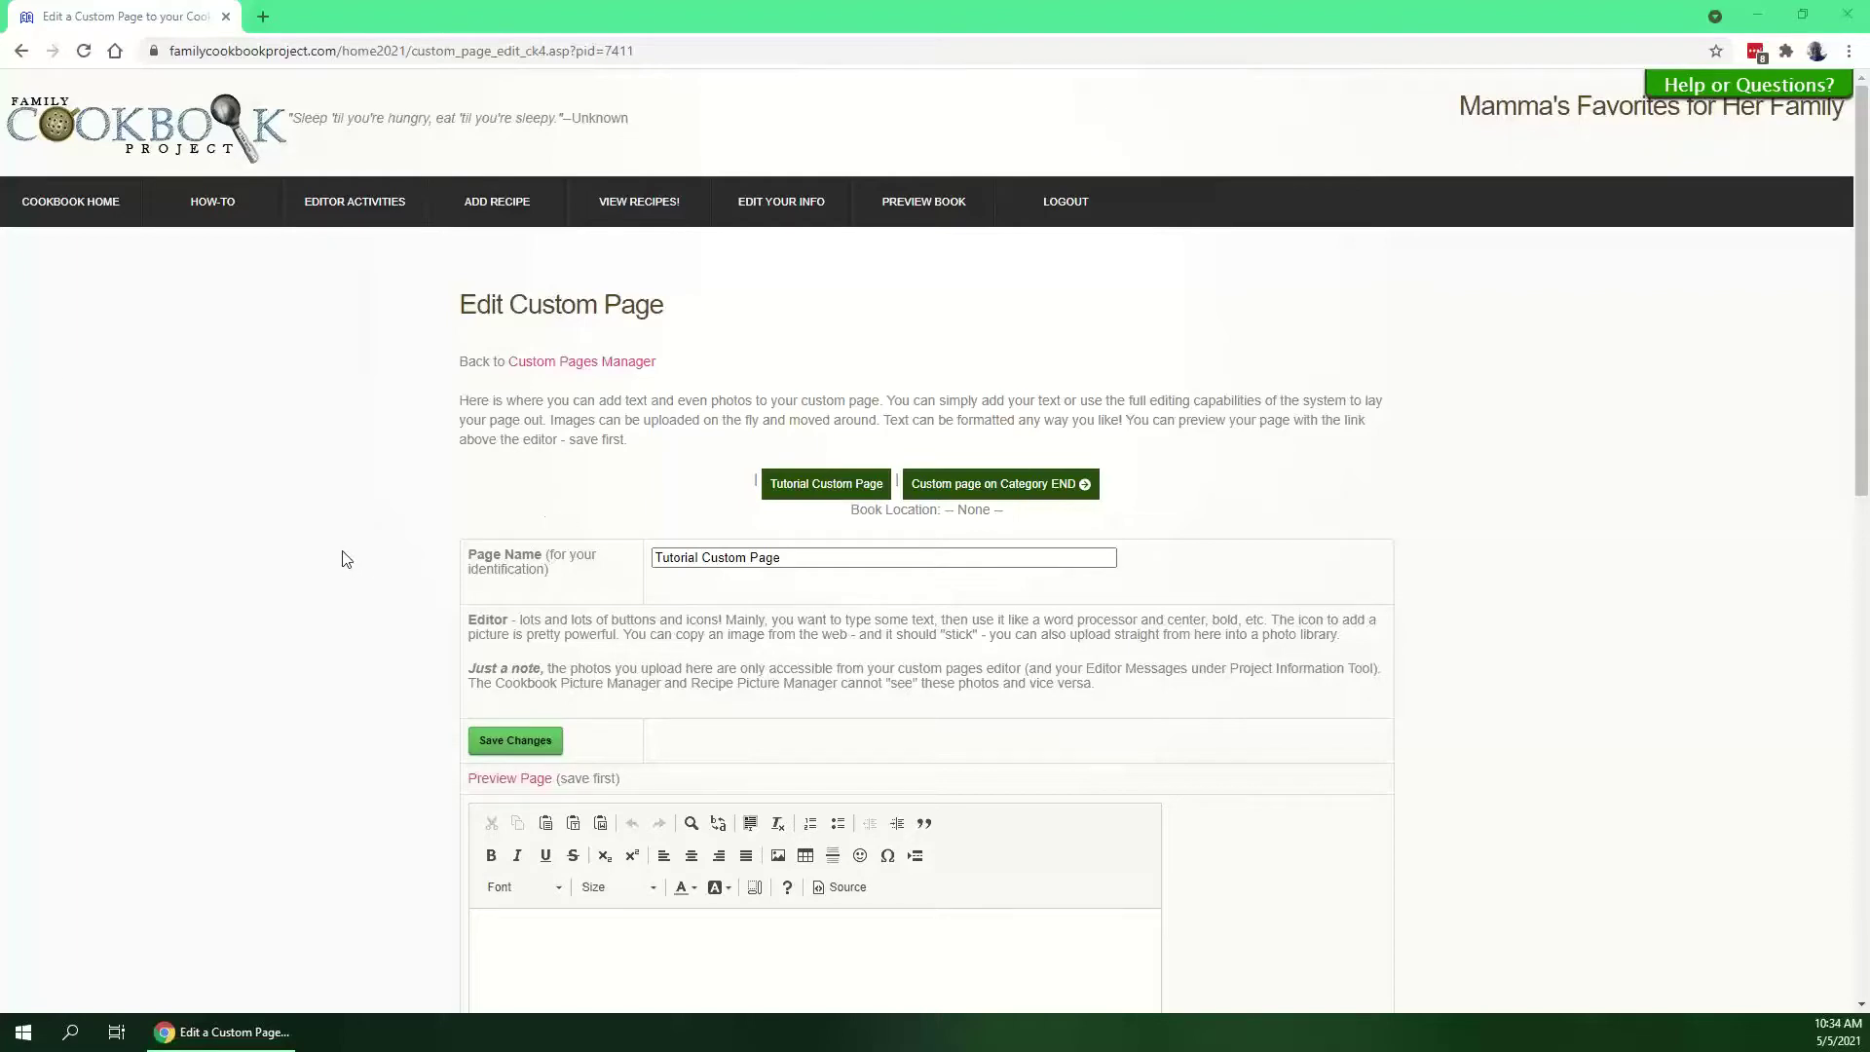
scroll(341, 559, down, 5)
click(615, 368)
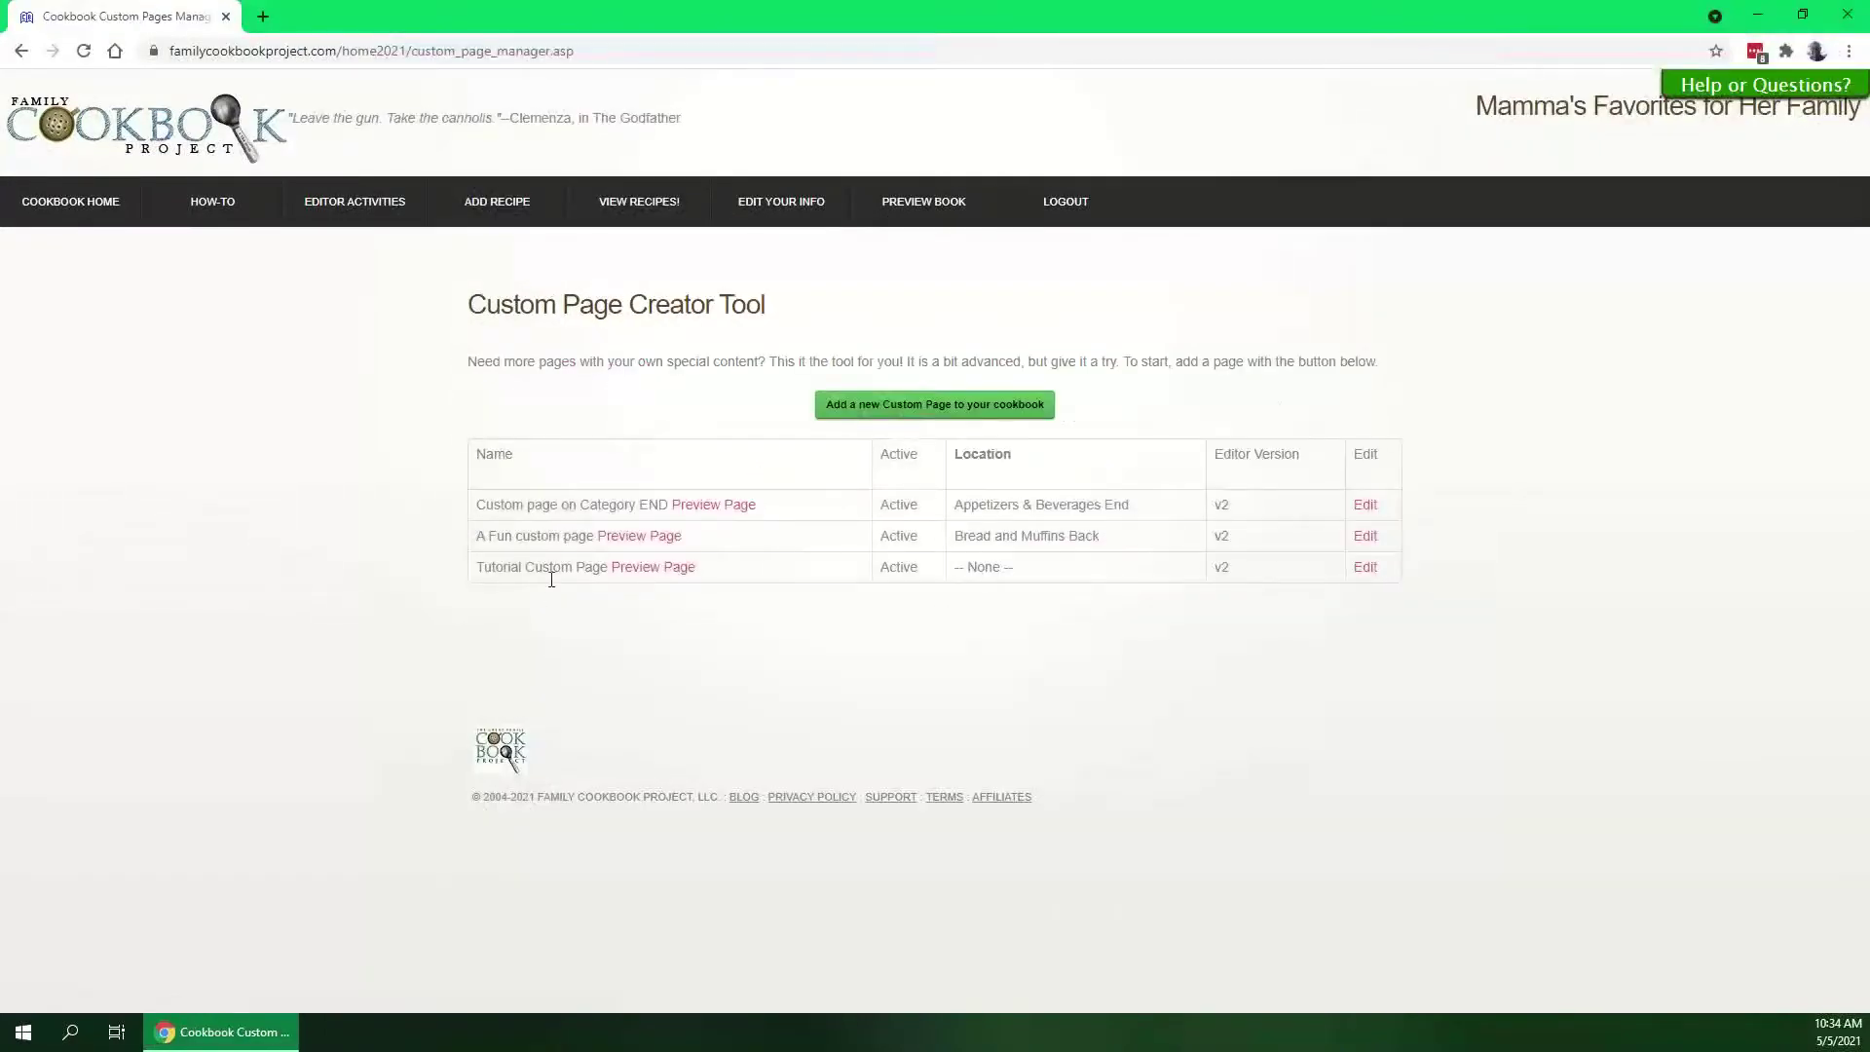
drag(596, 563, 473, 567)
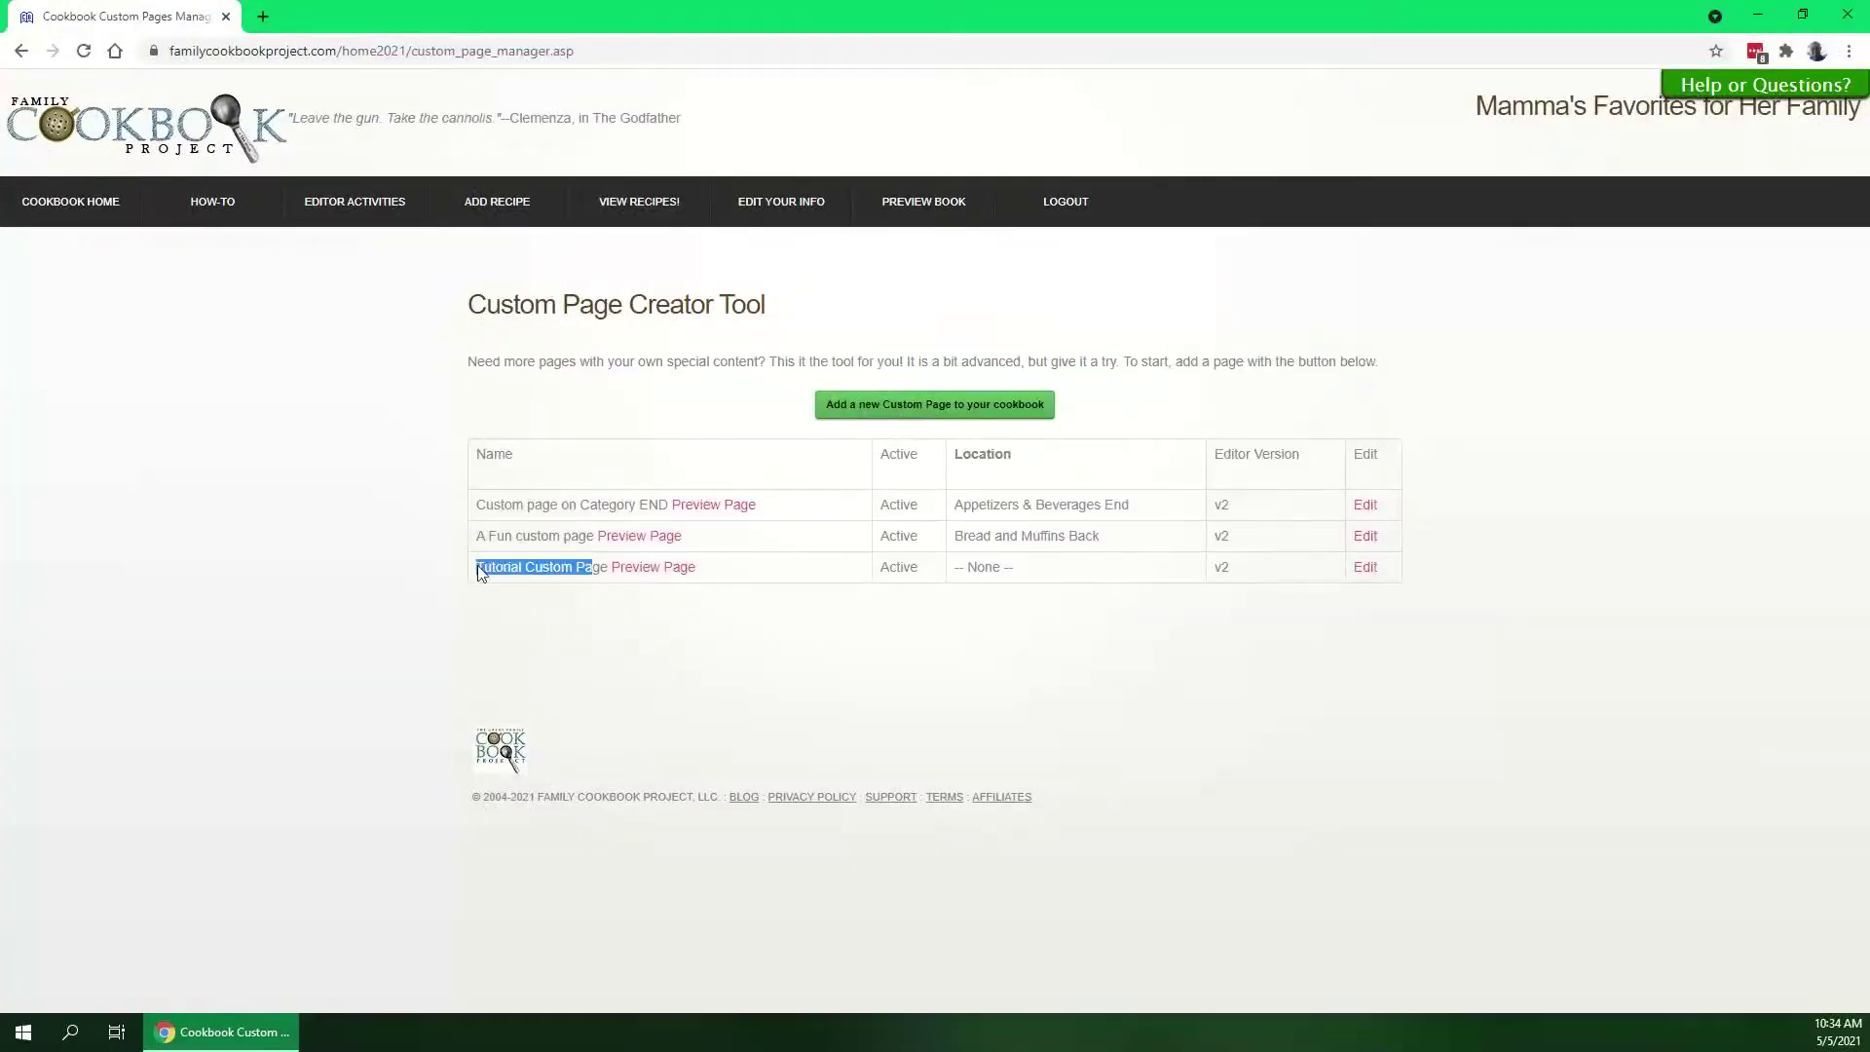
click(337, 593)
drag(923, 572, 881, 576)
drag(1014, 570, 956, 574)
click(993, 587)
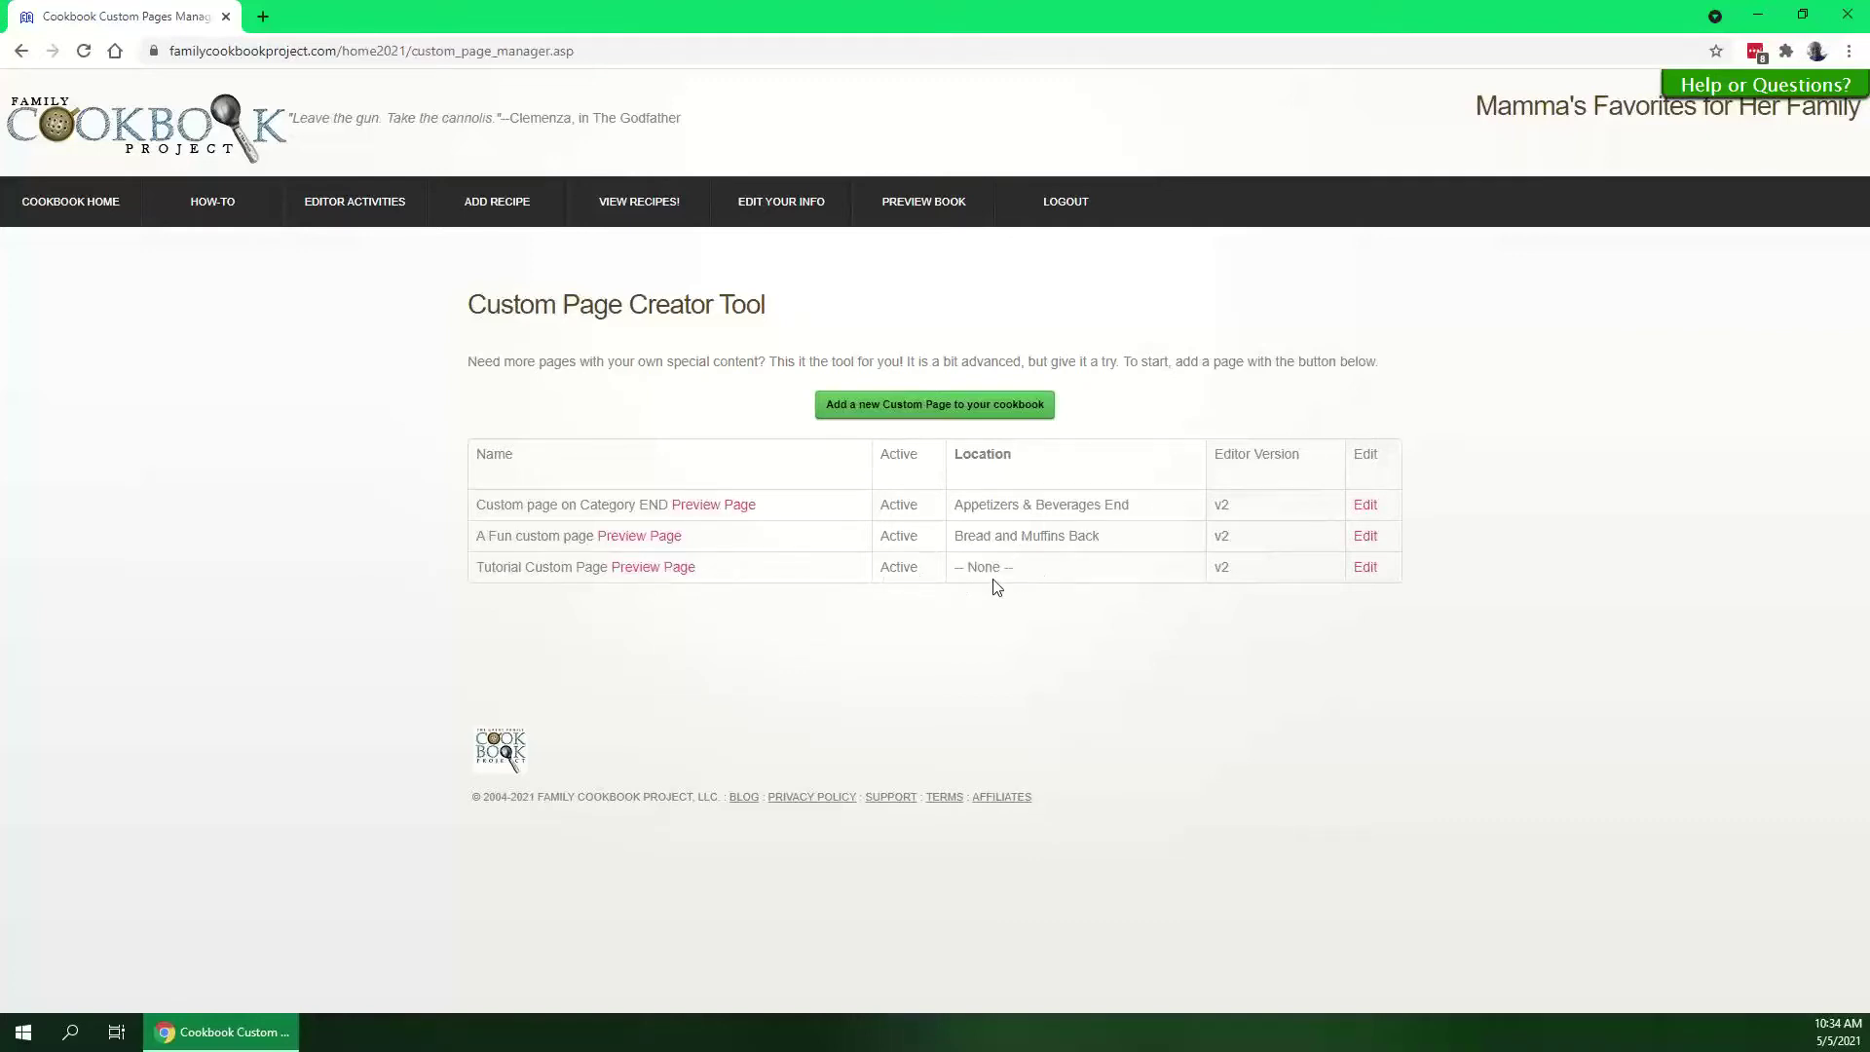
Open Tutorial Custom Page's Edit screen and scroll to its empty content editor
click(1364, 569)
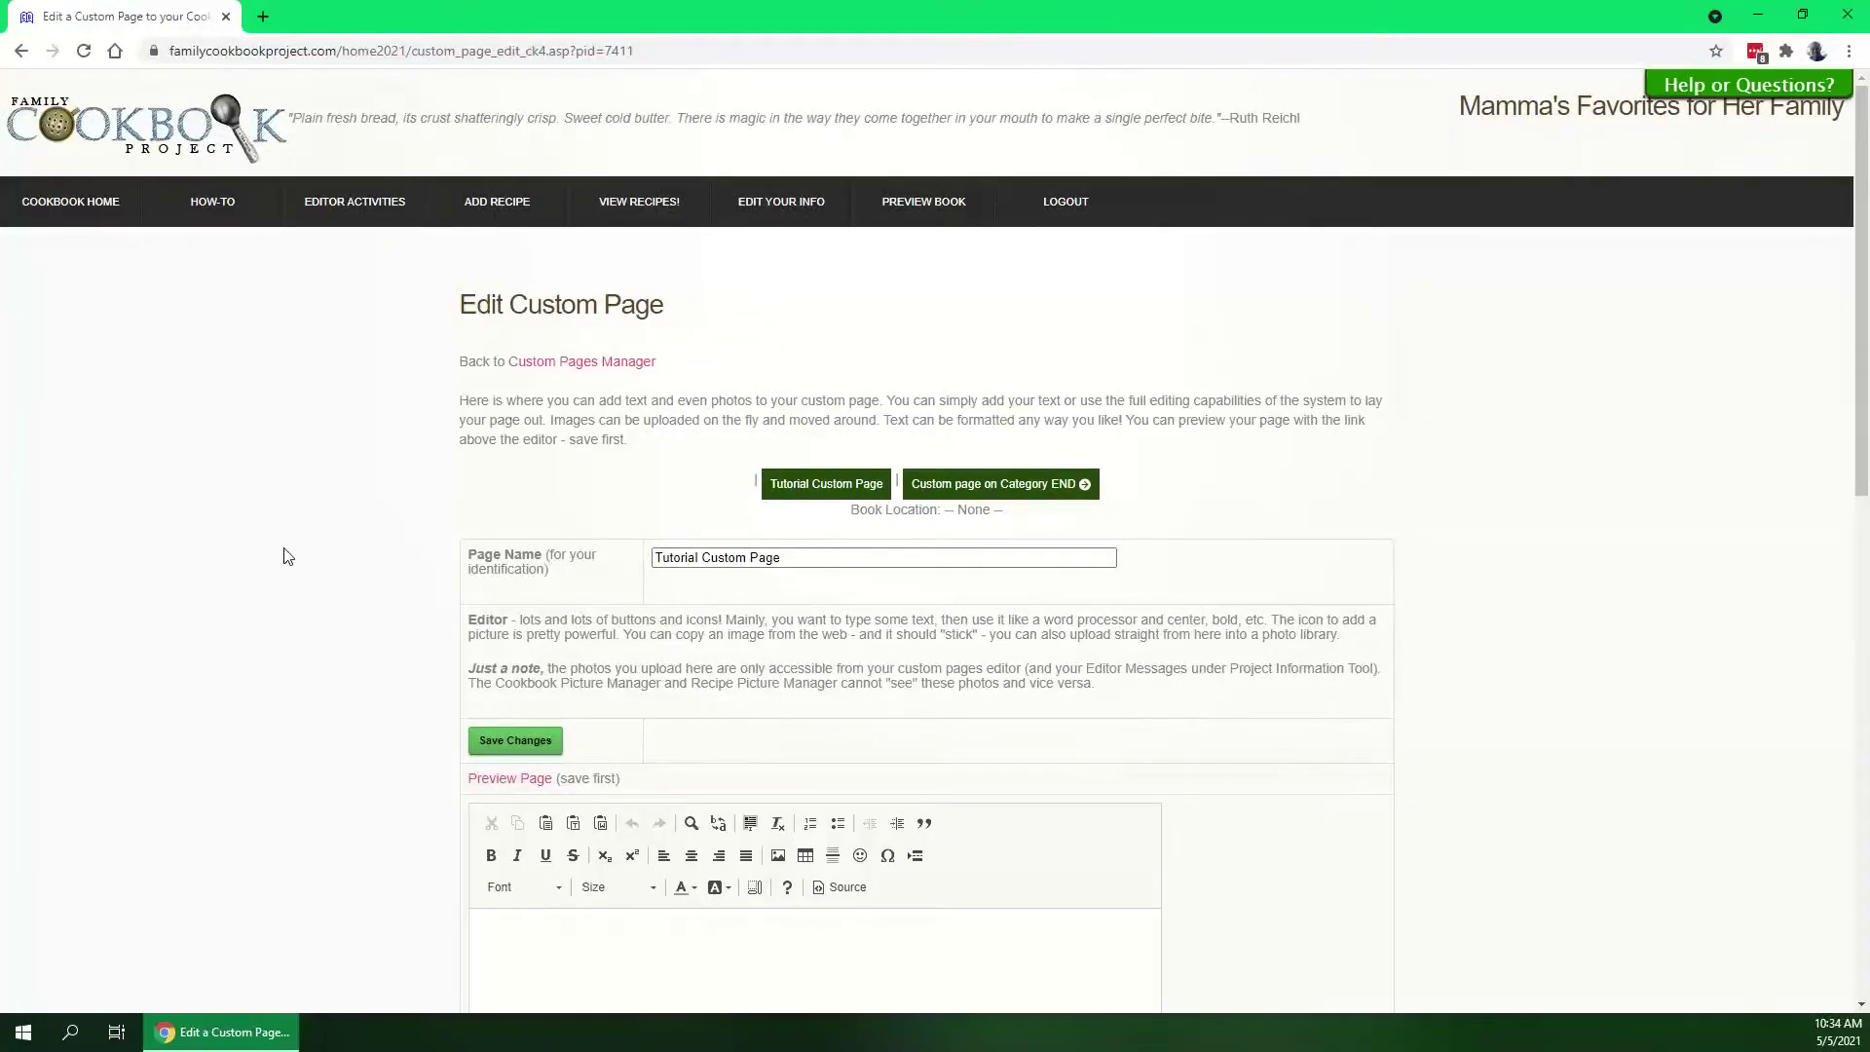
scroll(289, 556, down, 2)
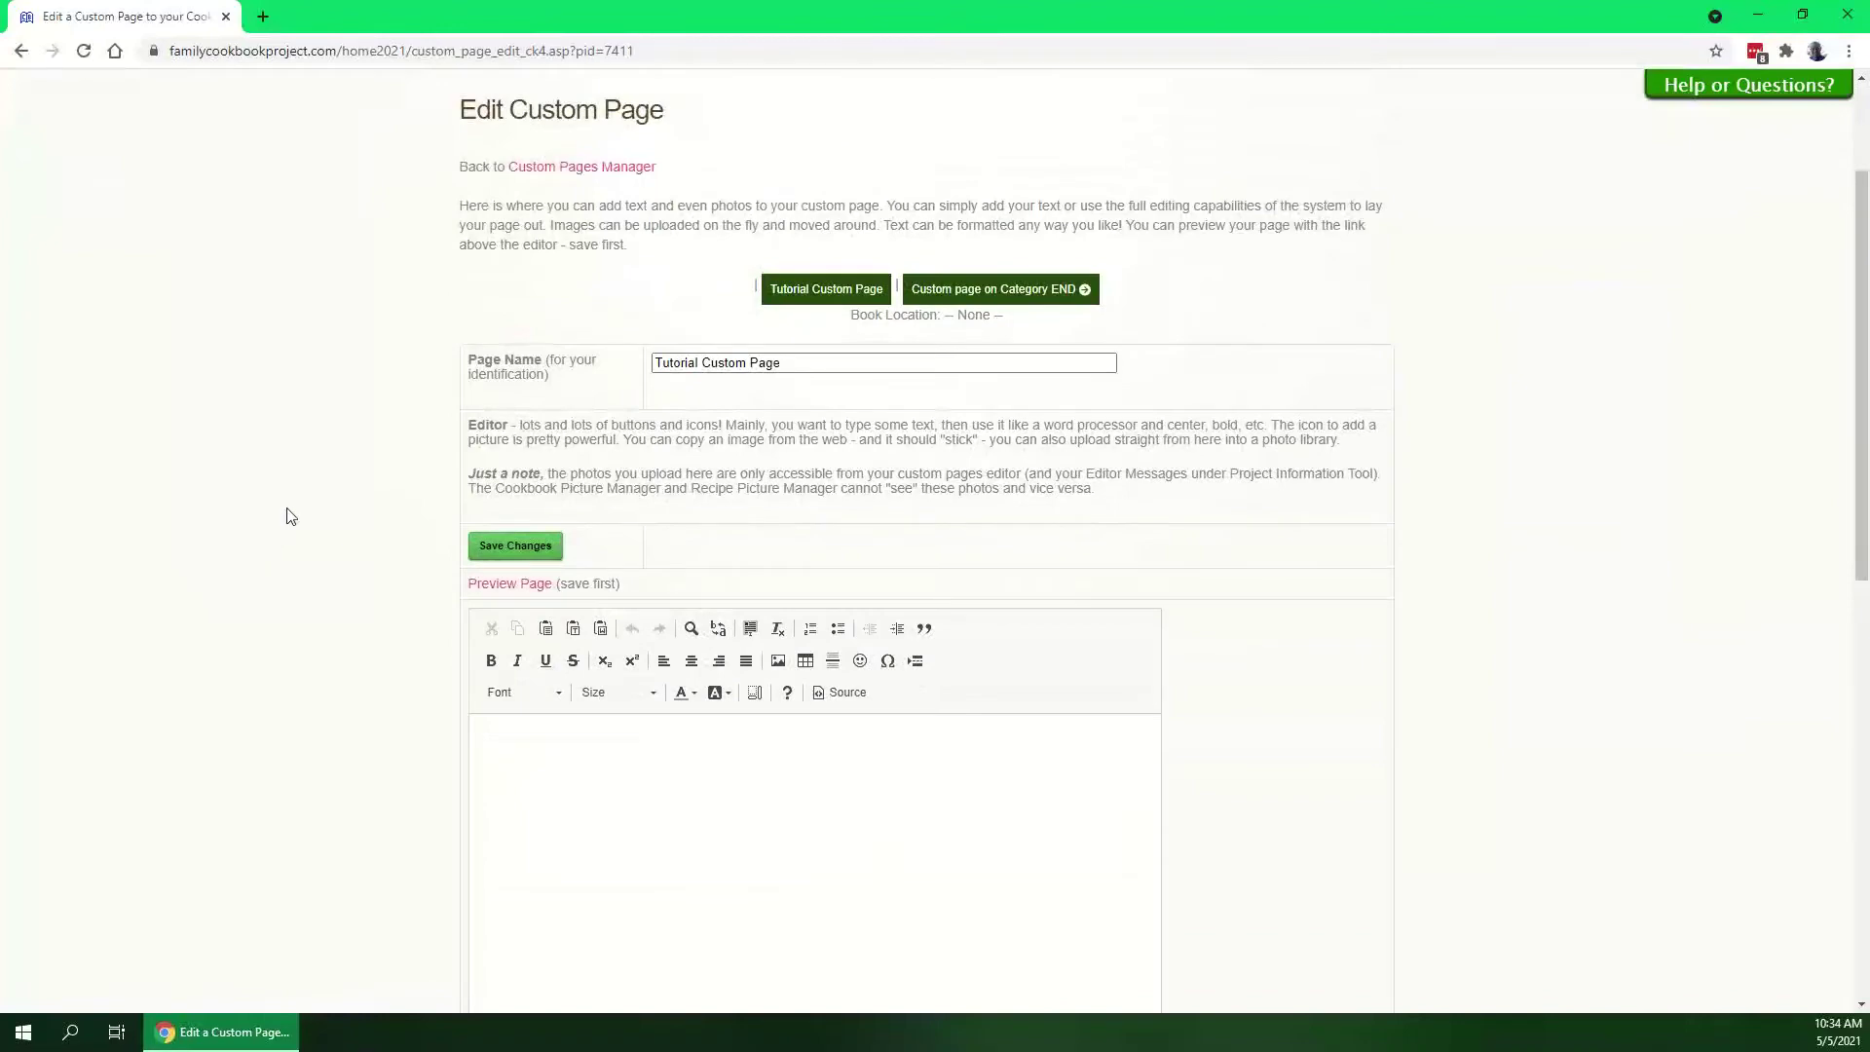
scroll(290, 516, down, 3)
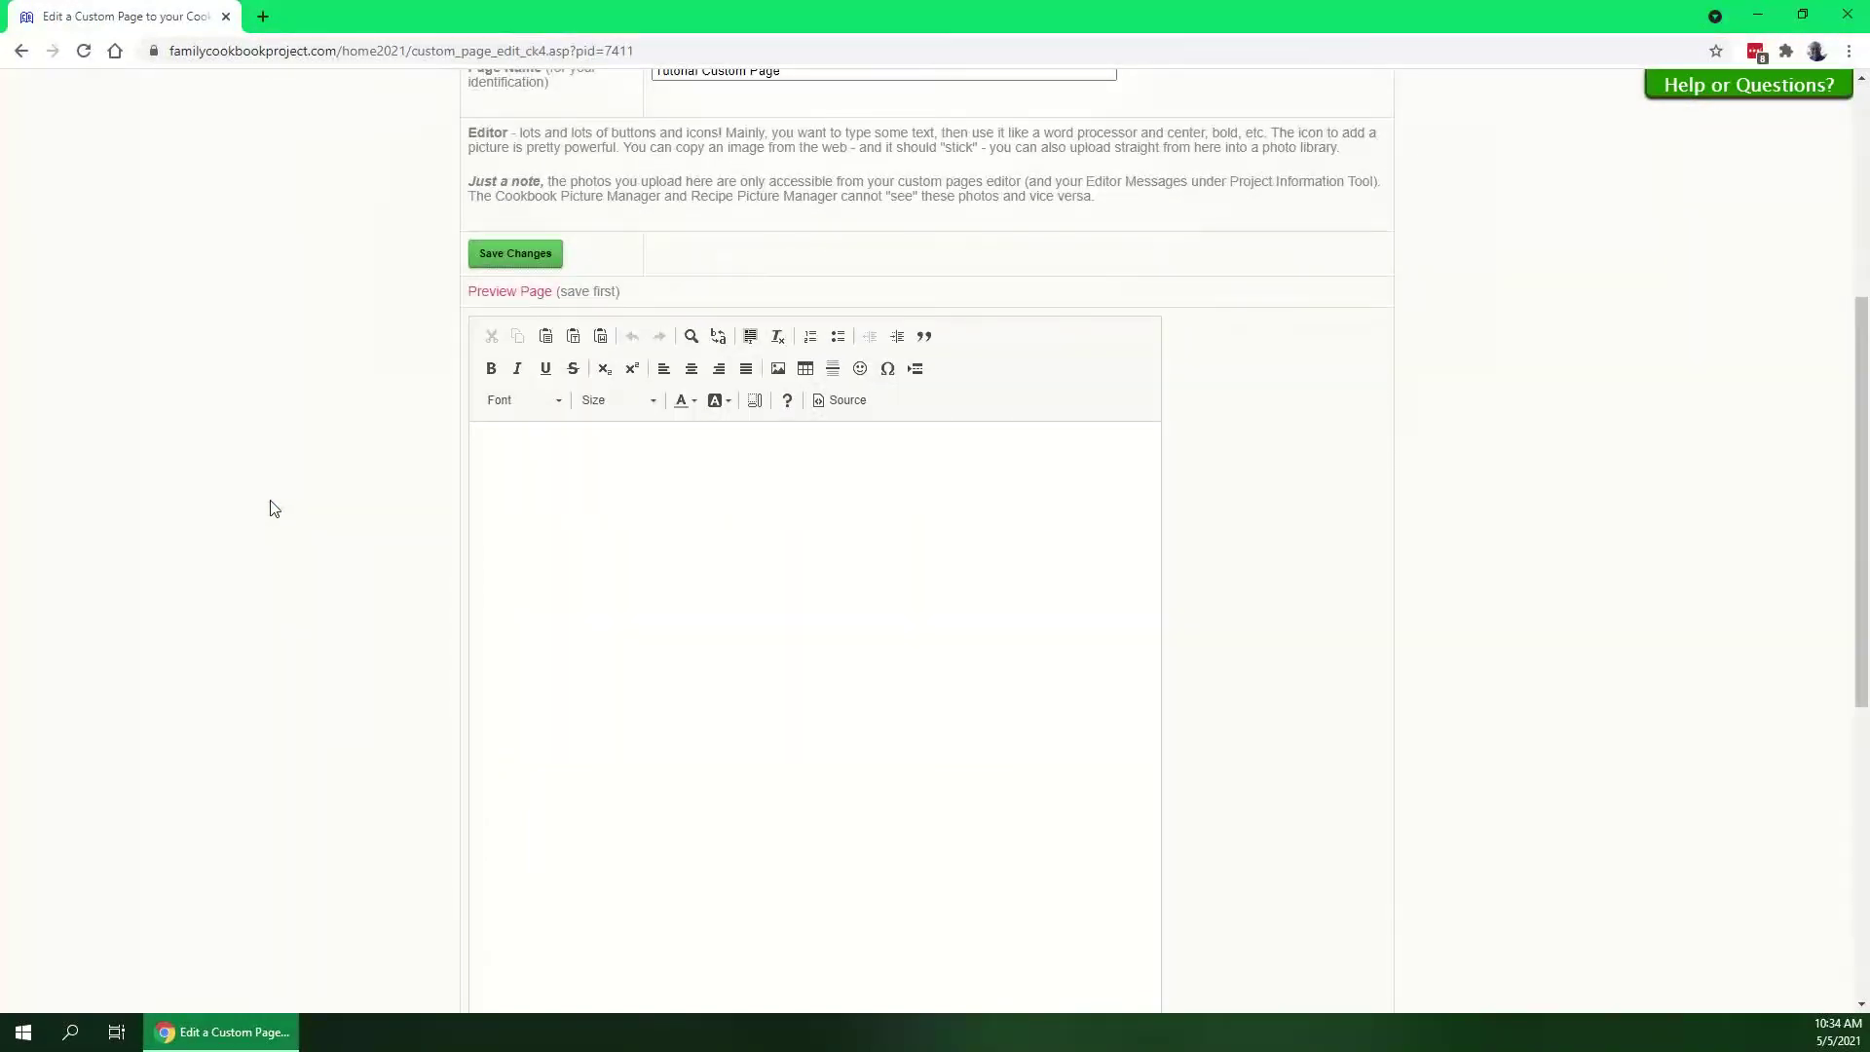
Type 'This is a dedication to our family!' into the empty page body
click(560, 480)
text(This is a dedication to our family!)
Format the dedication line as Century Gothic, size 22, bold and centered
drag(682, 450, 487, 450)
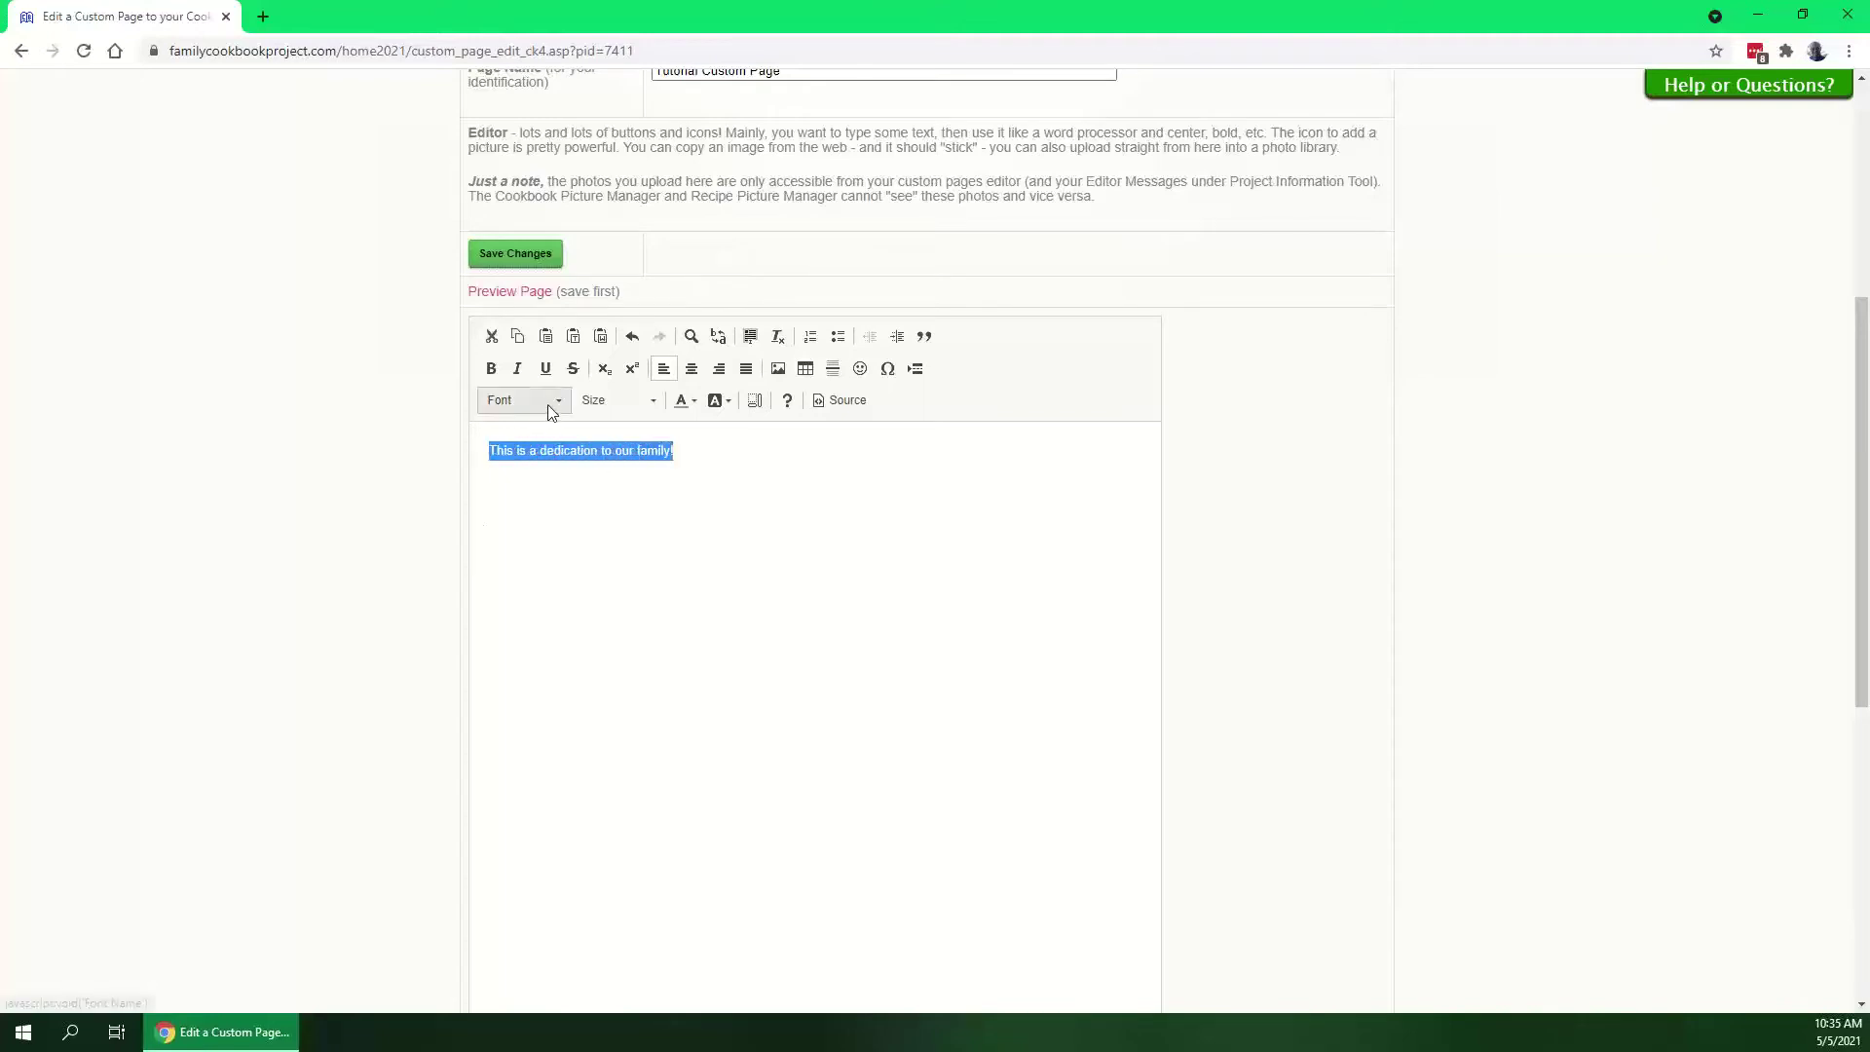
click(548, 407)
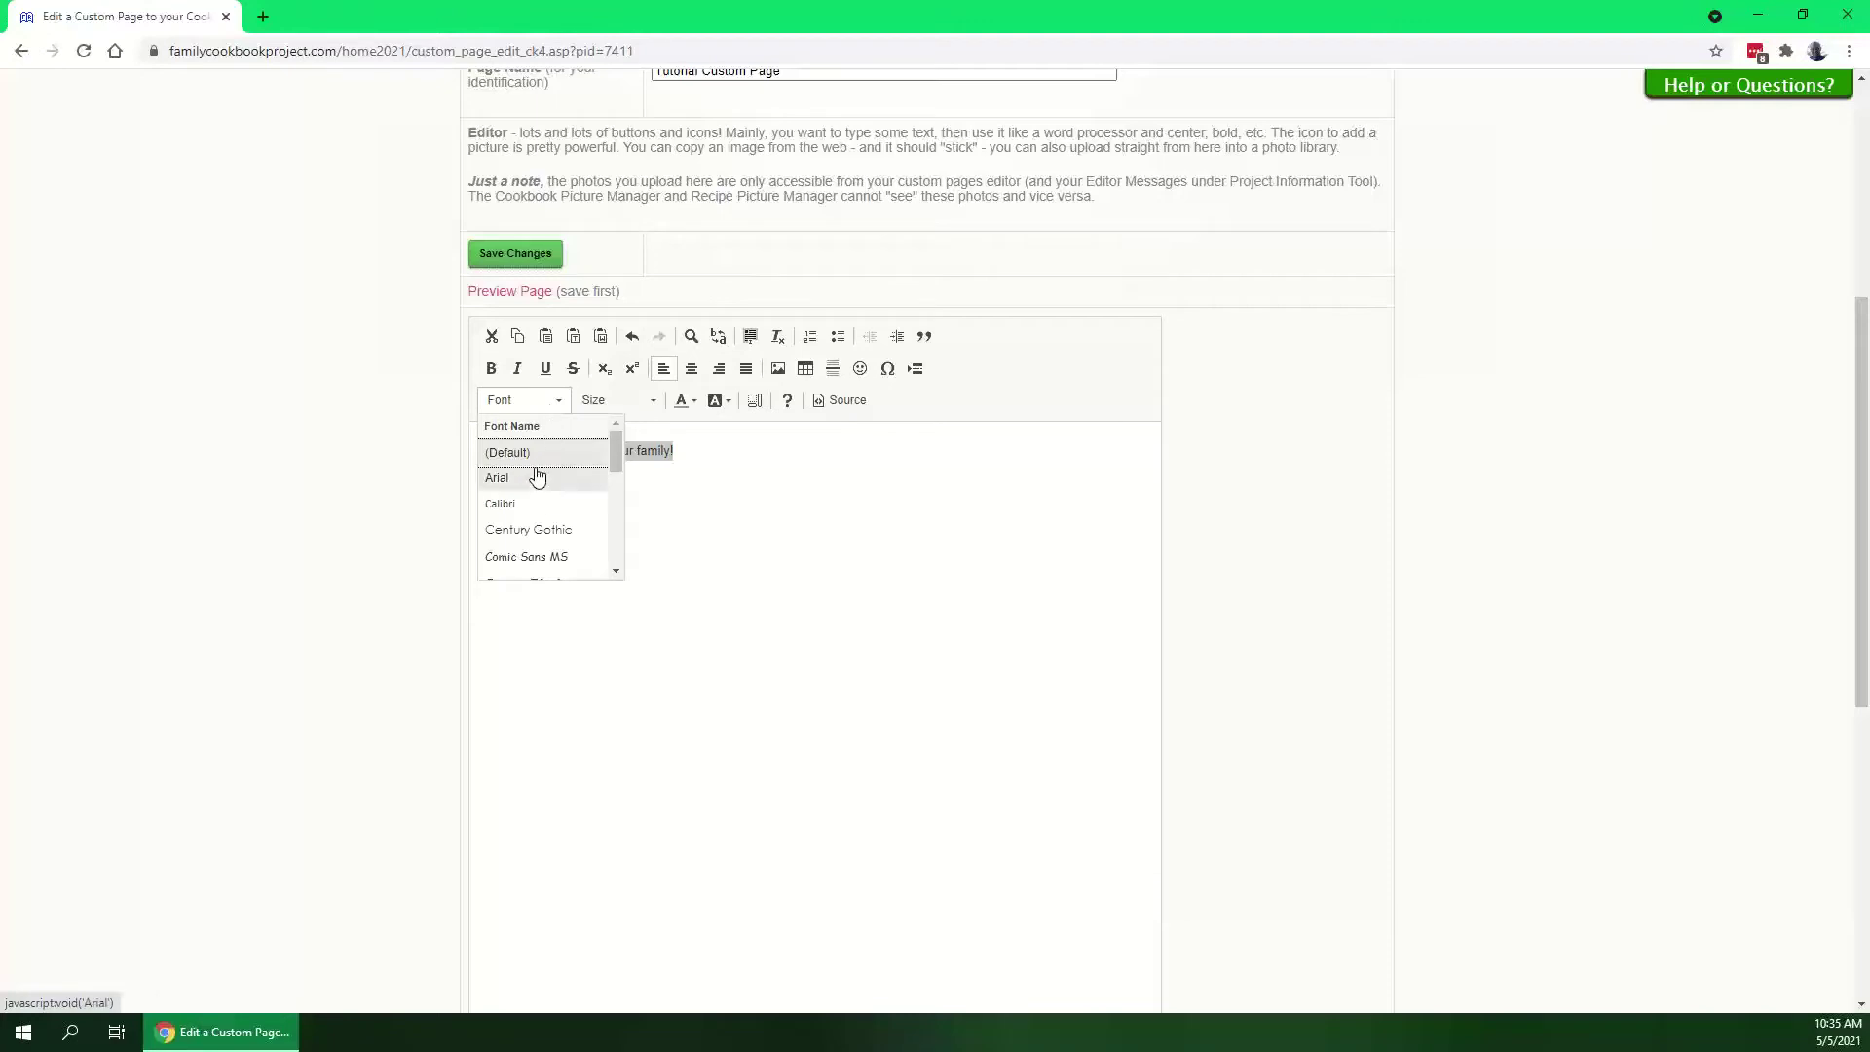
click(530, 529)
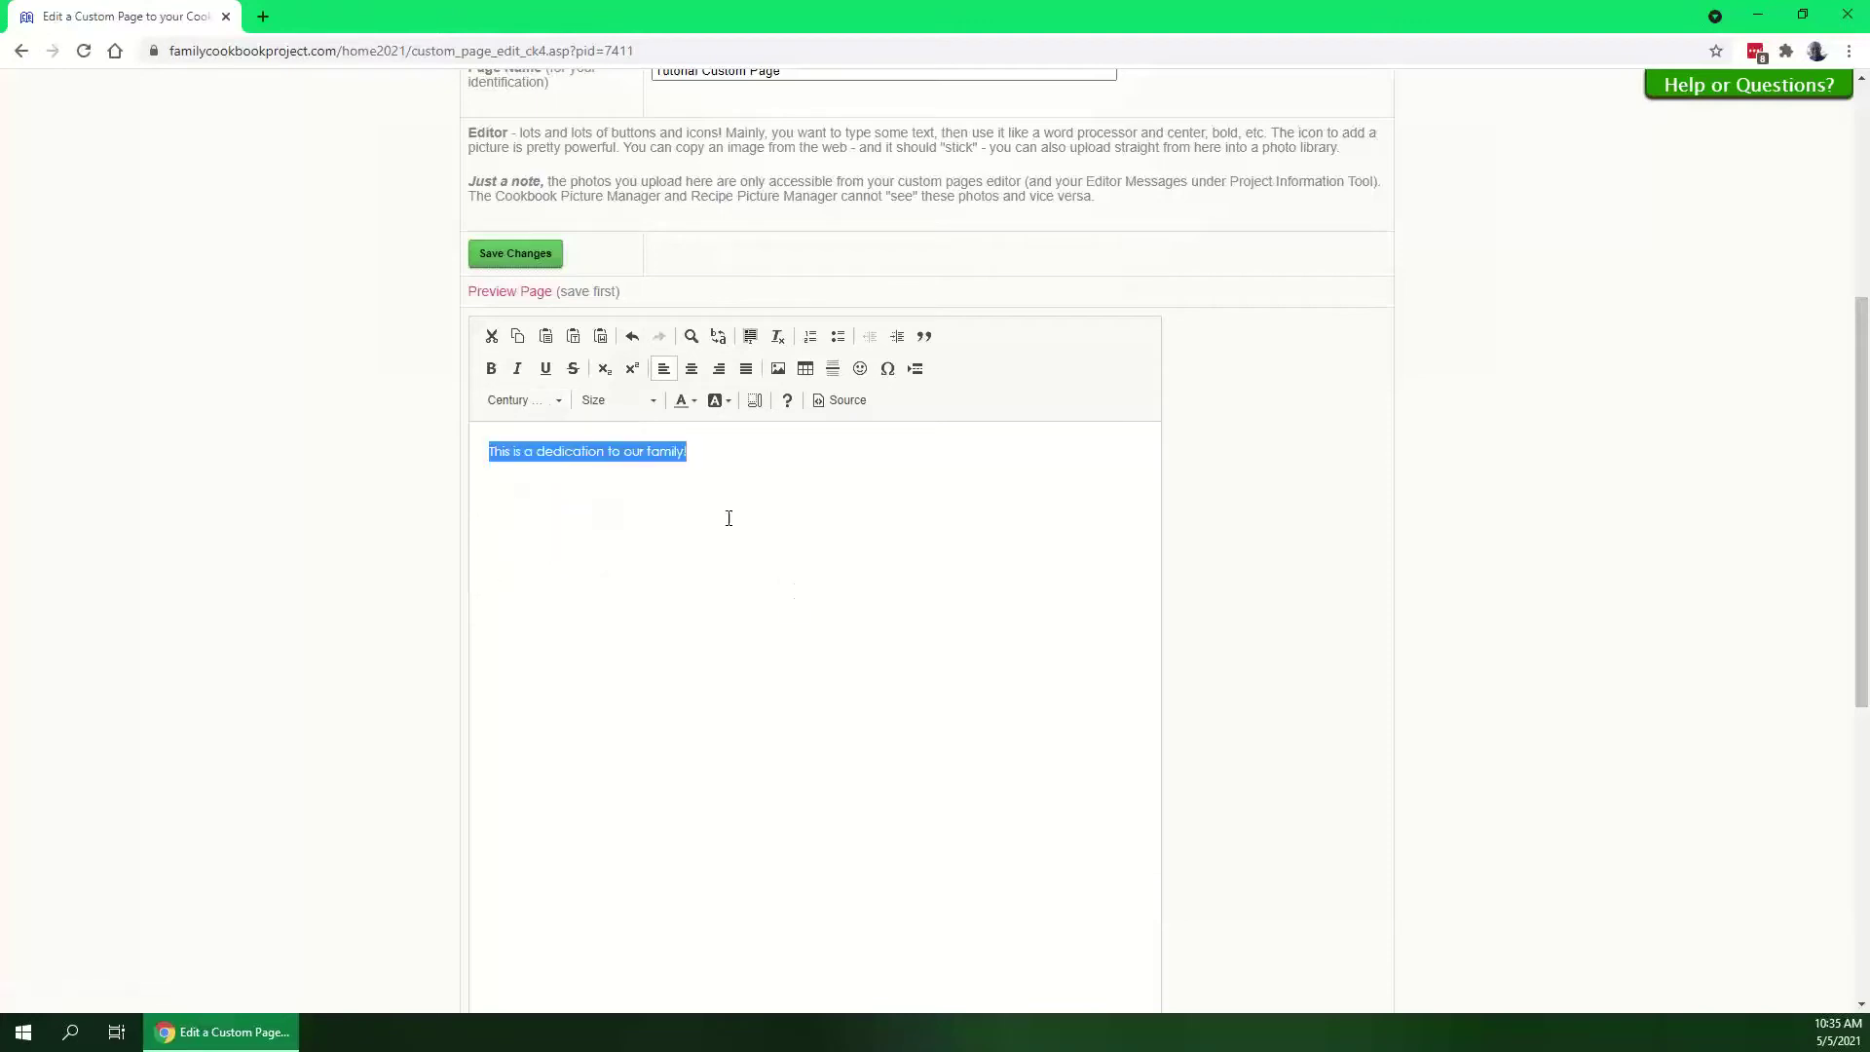
click(640, 405)
scroll(639, 530, down, 4)
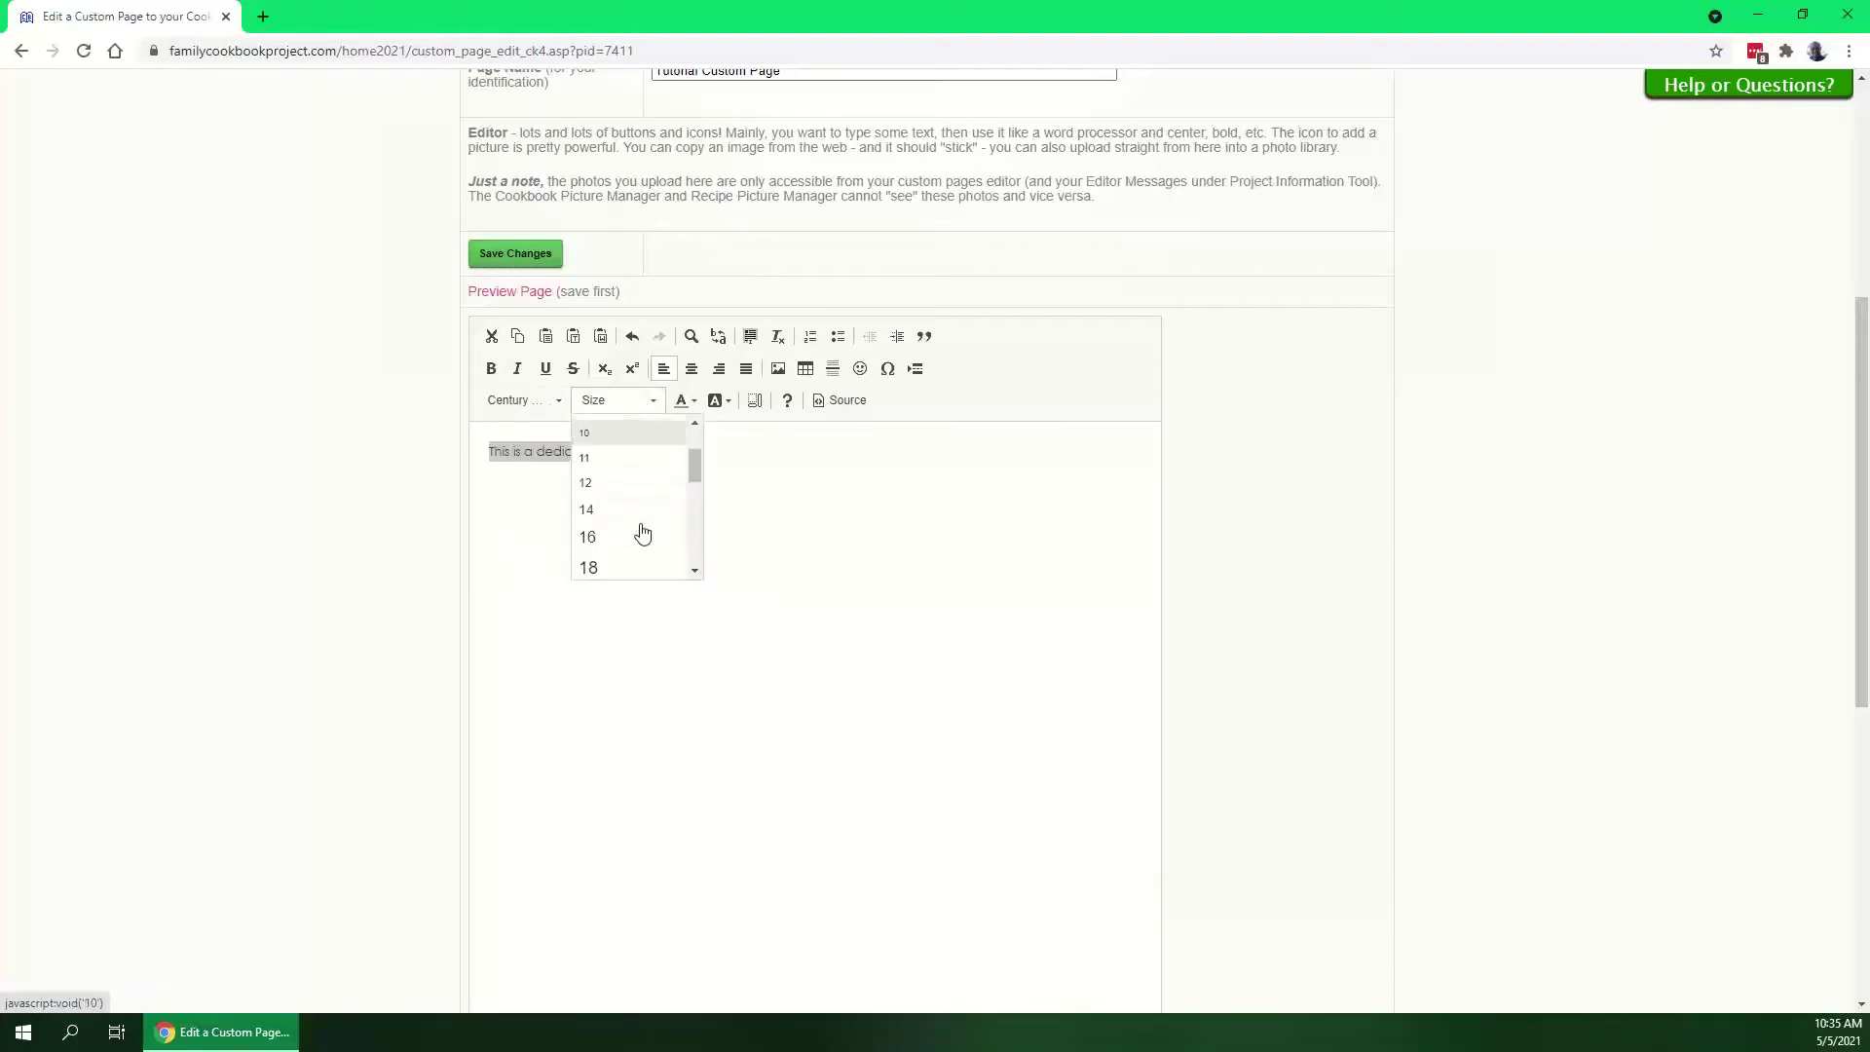
click(611, 537)
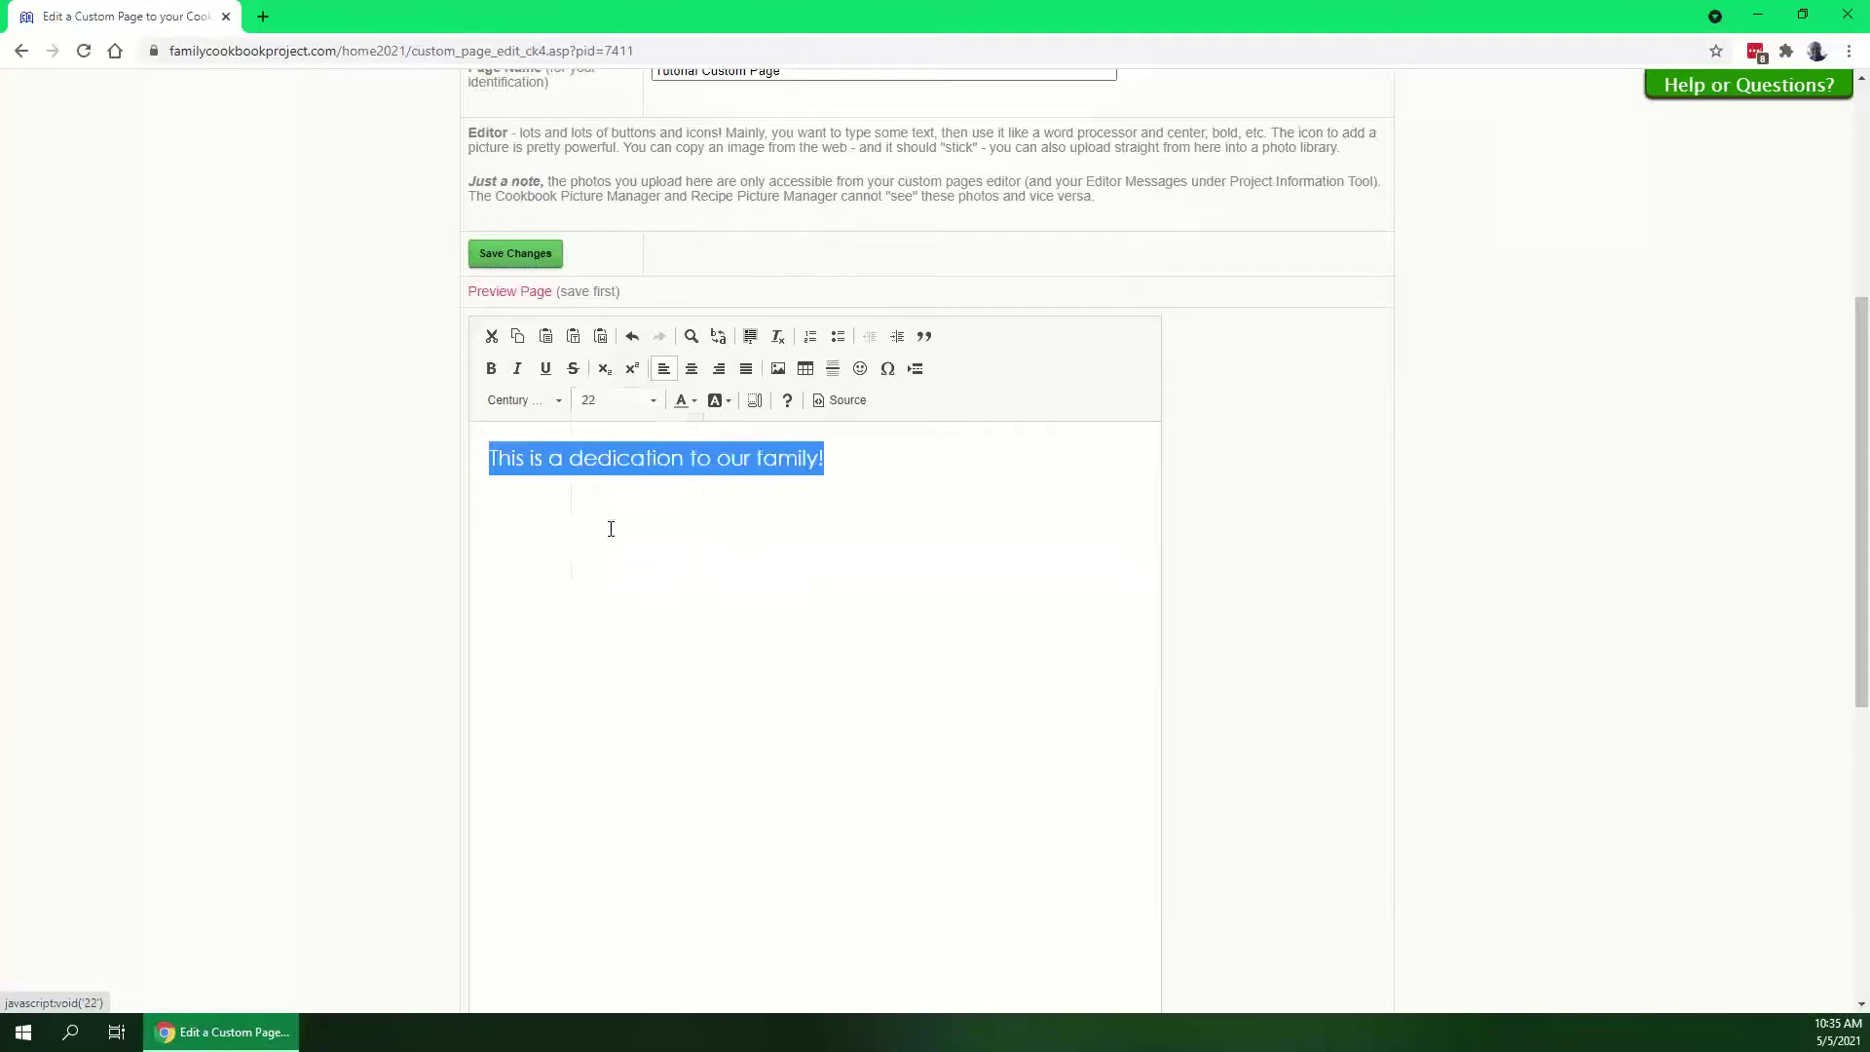
click(489, 374)
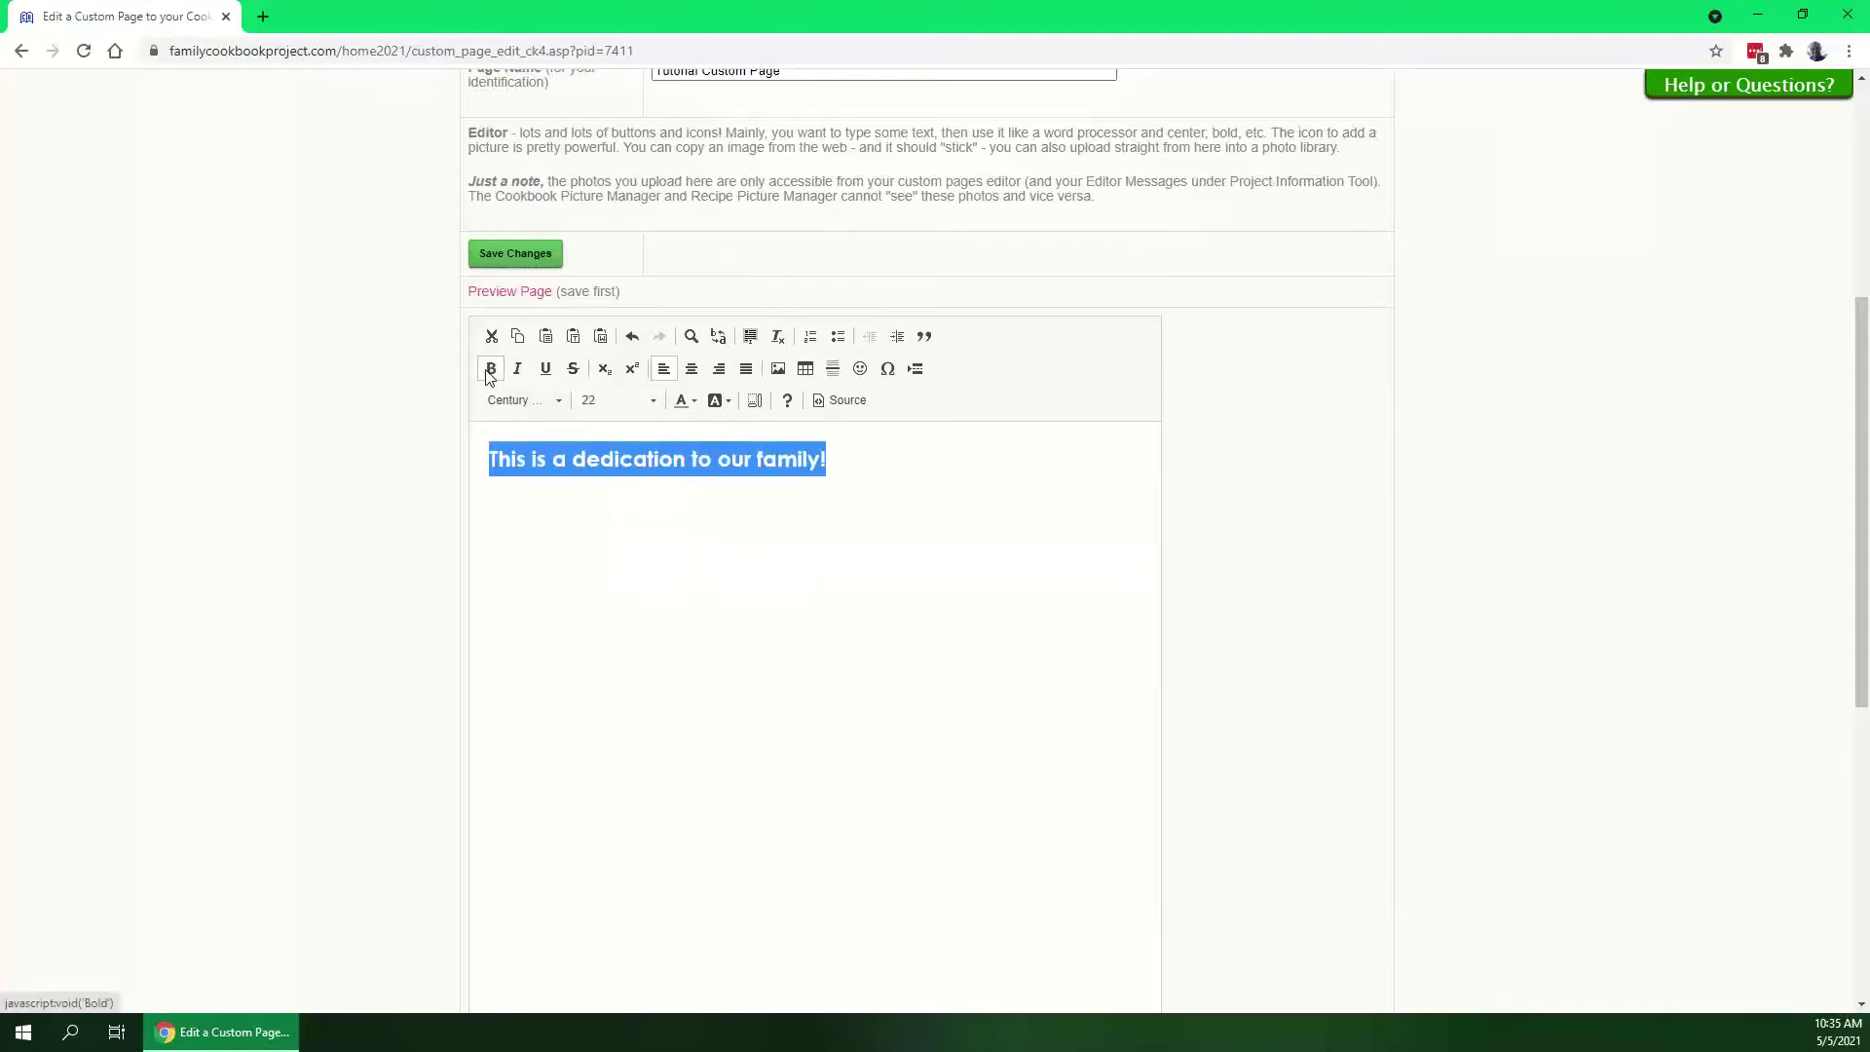
click(691, 370)
click(984, 554)
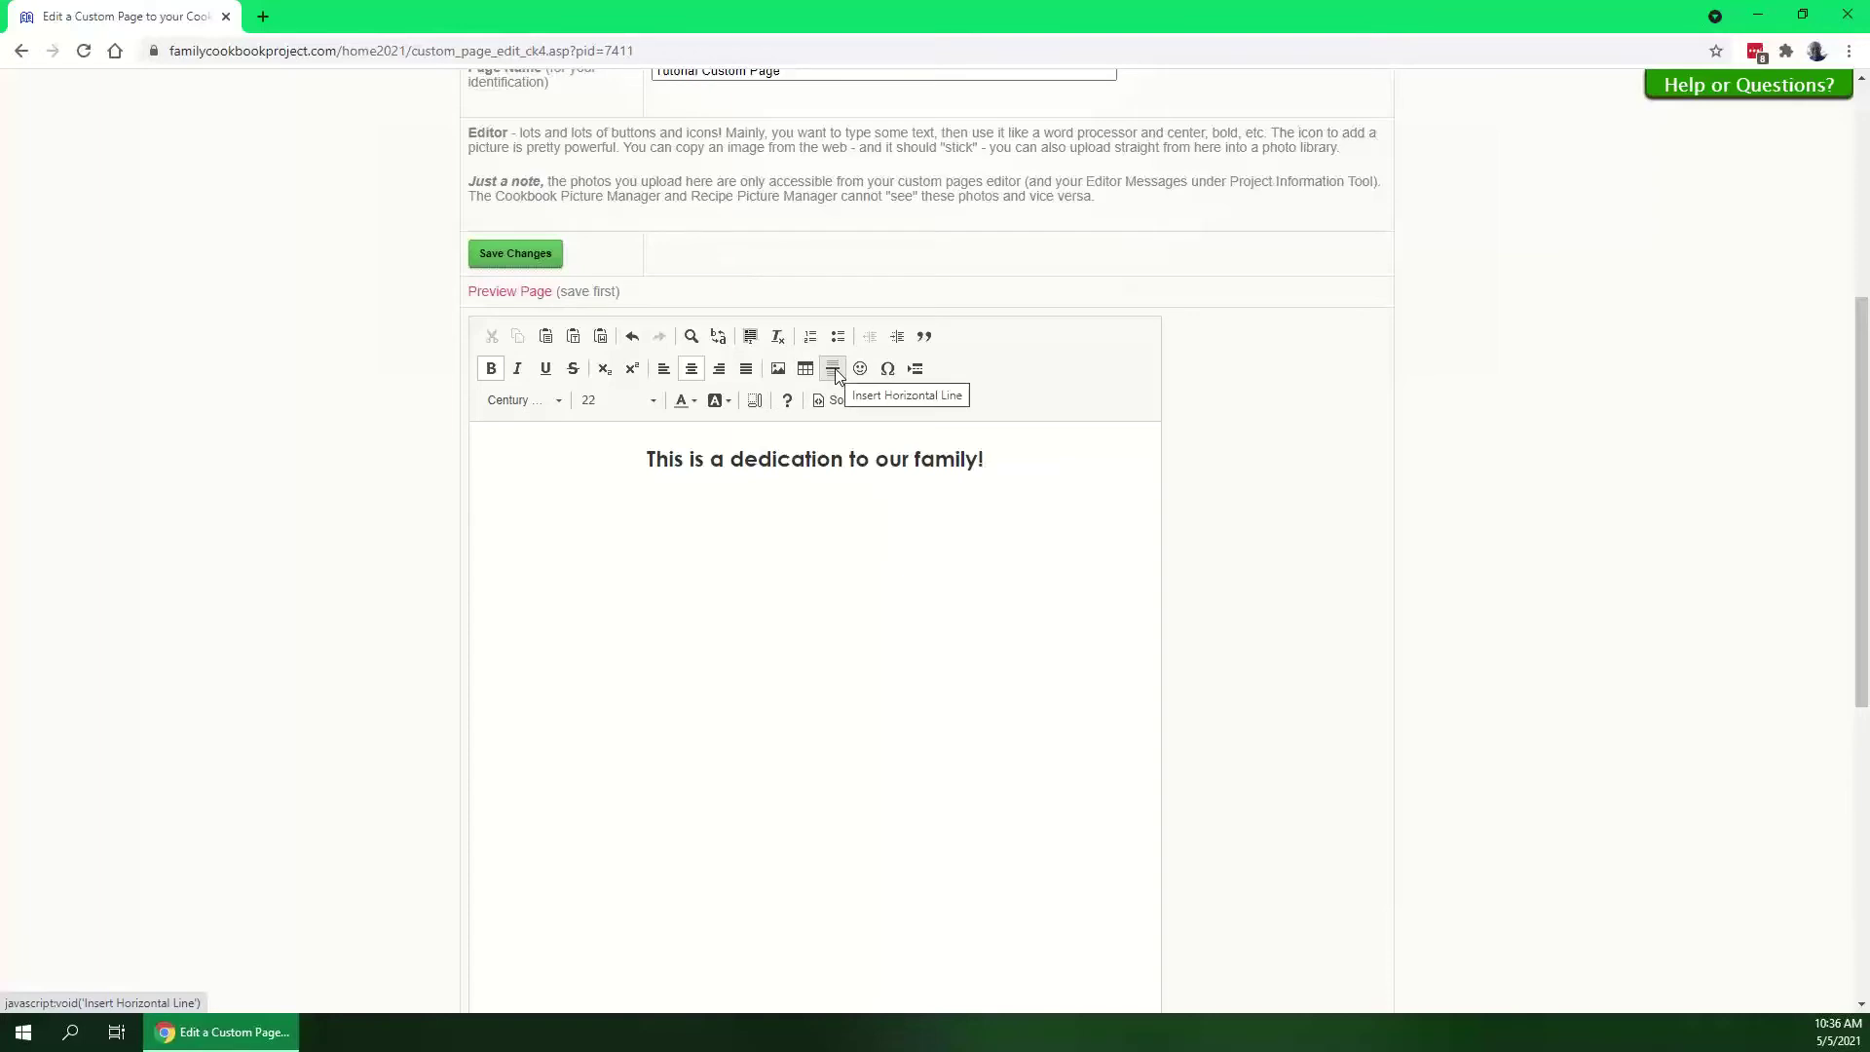
Color the word 'family!' red in the headline
click(859, 368)
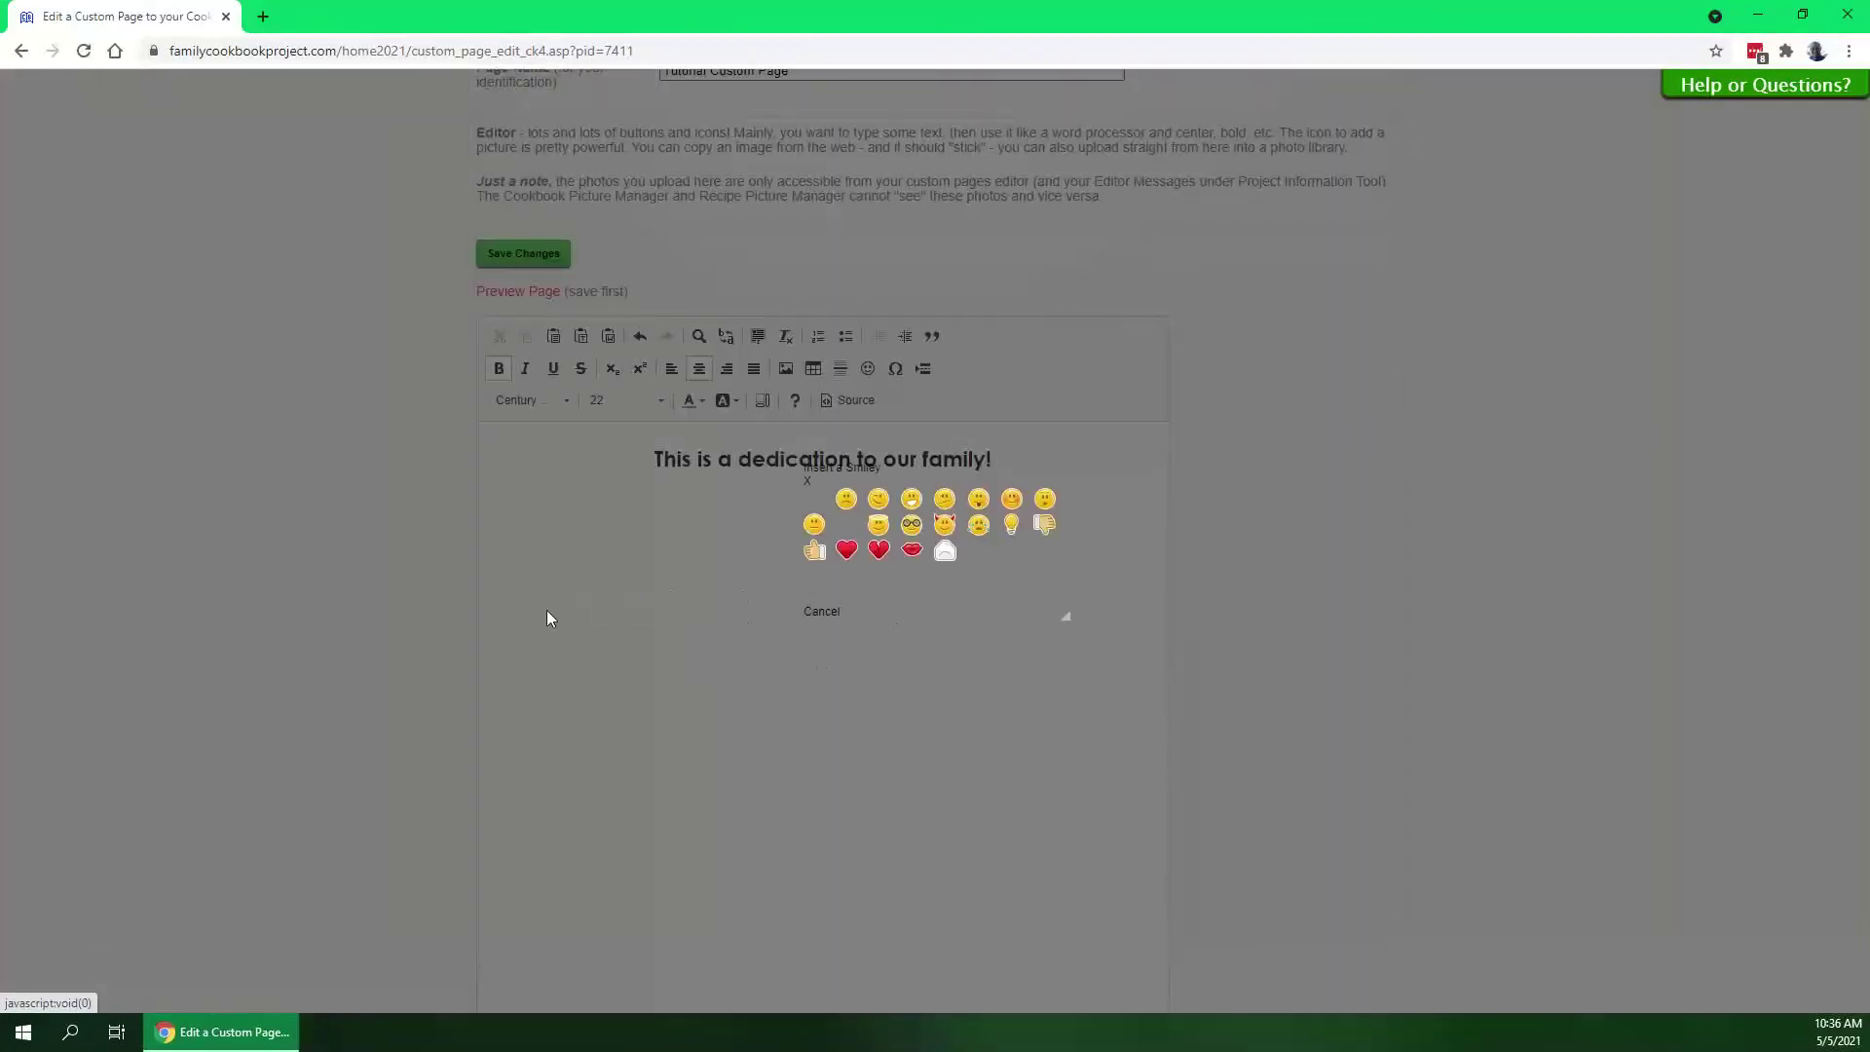
click(982, 629)
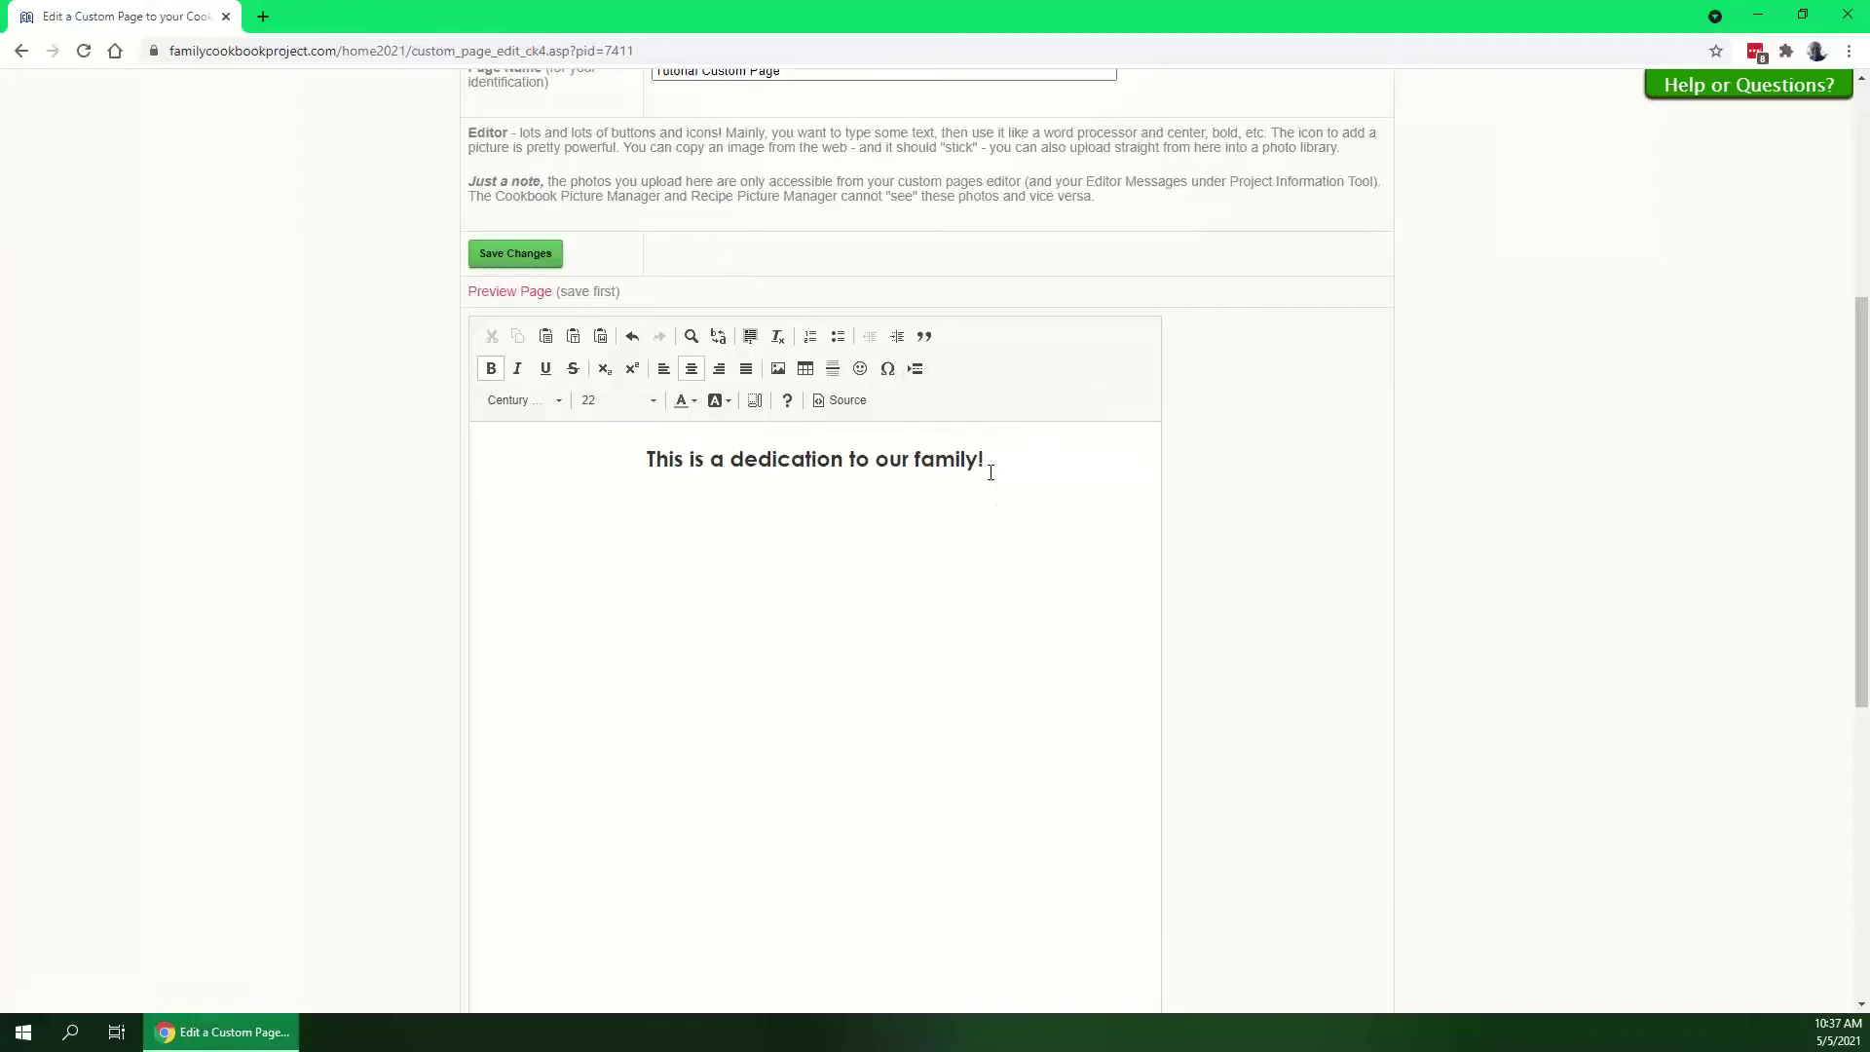
drag(986, 460, 910, 460)
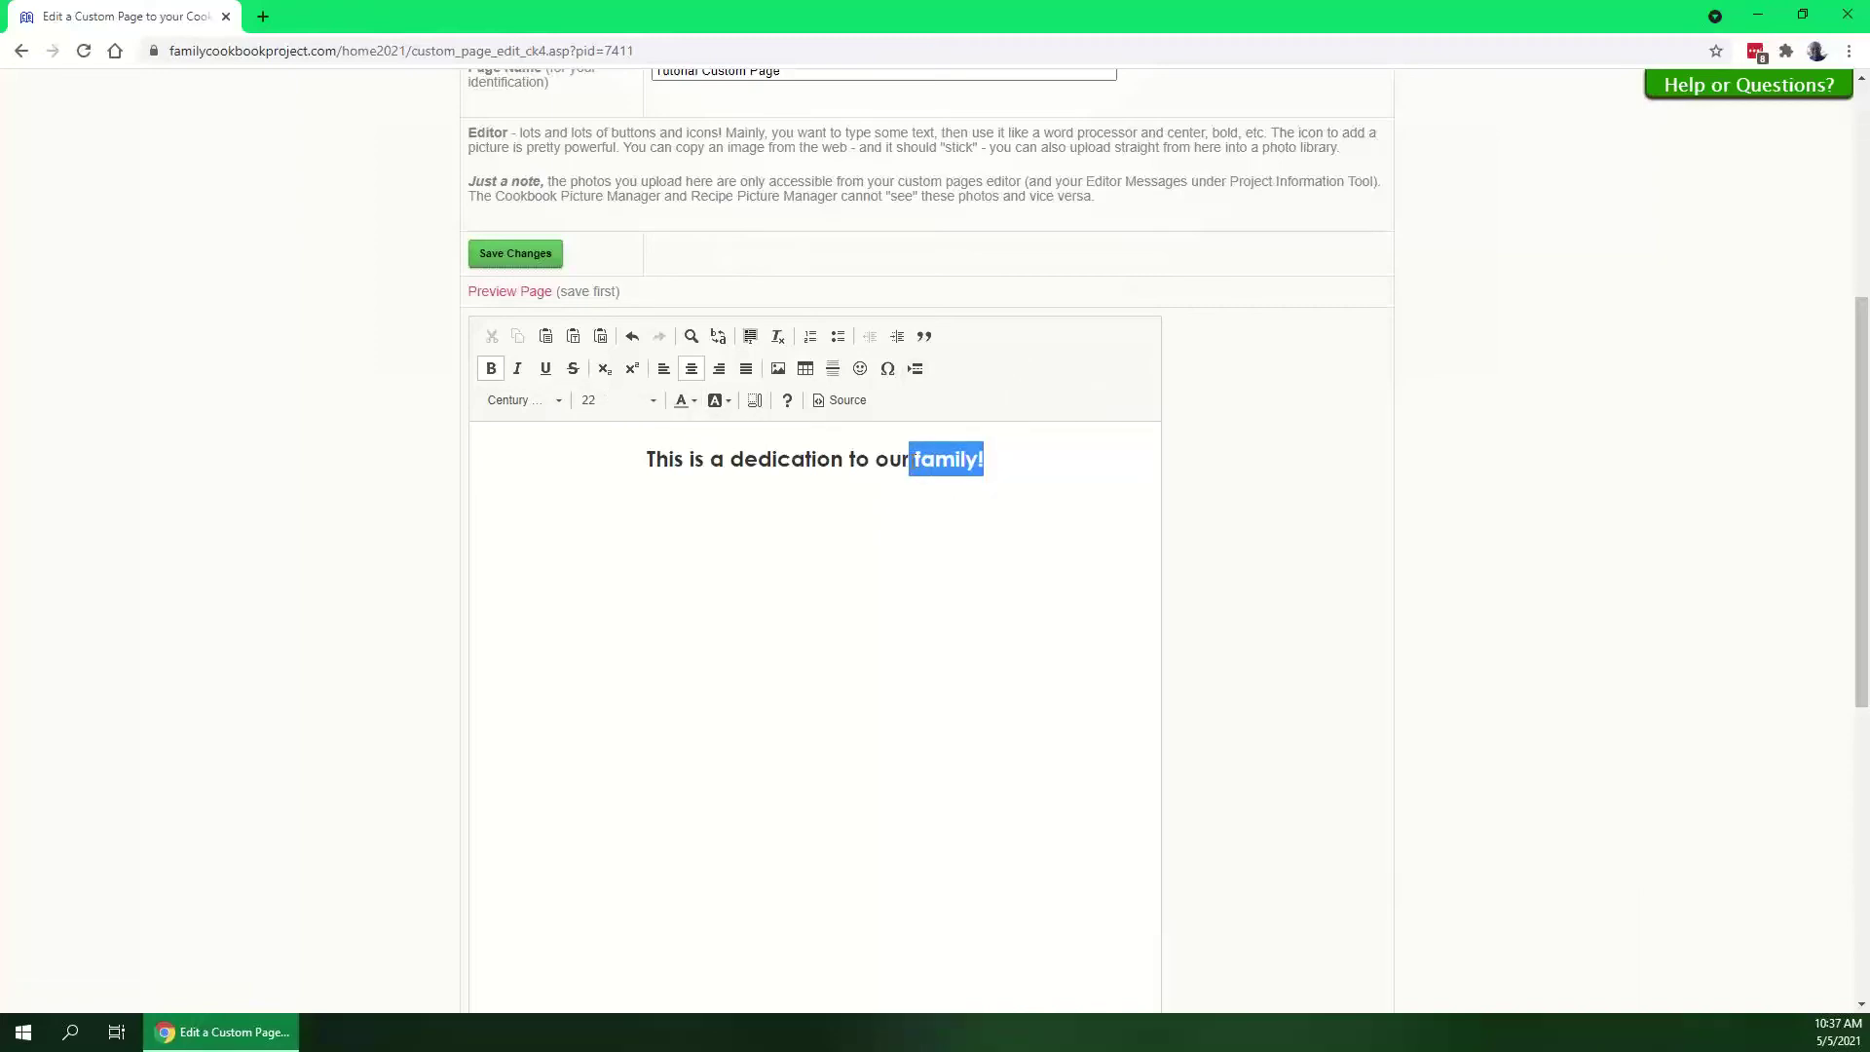
click(682, 400)
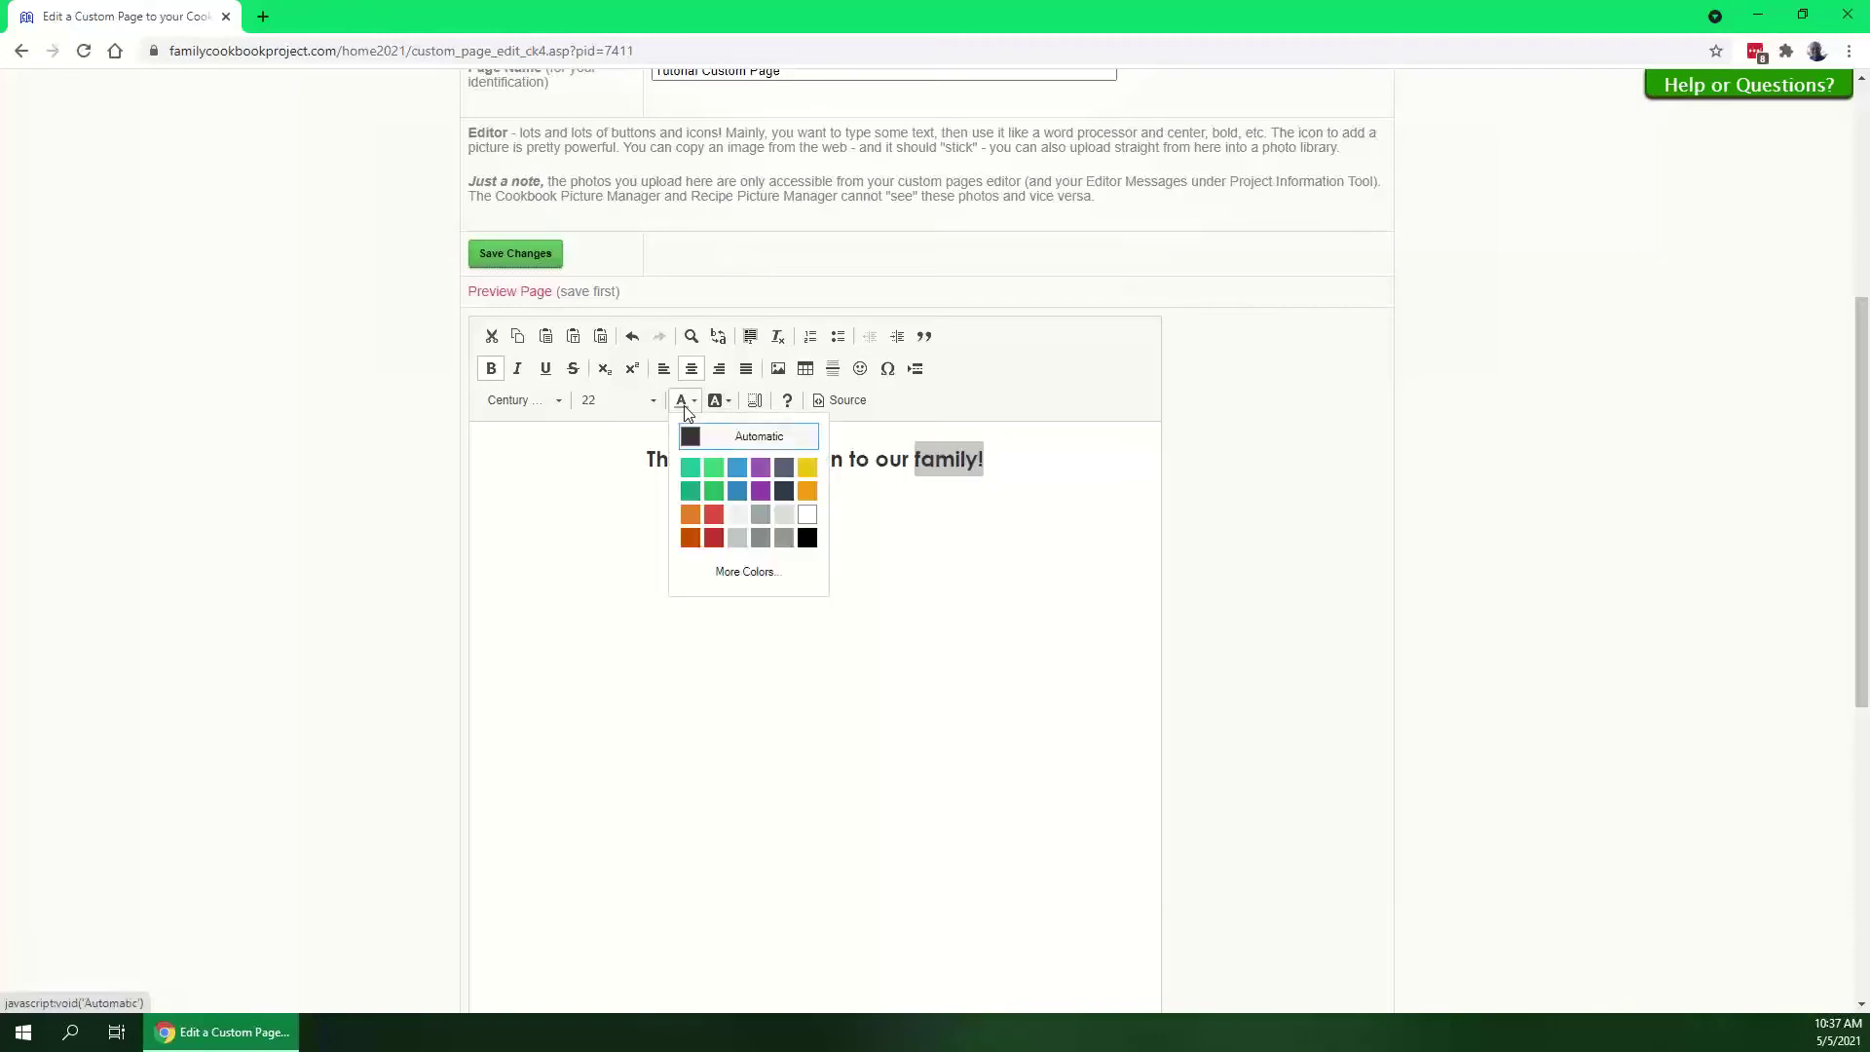
click(713, 516)
click(875, 463)
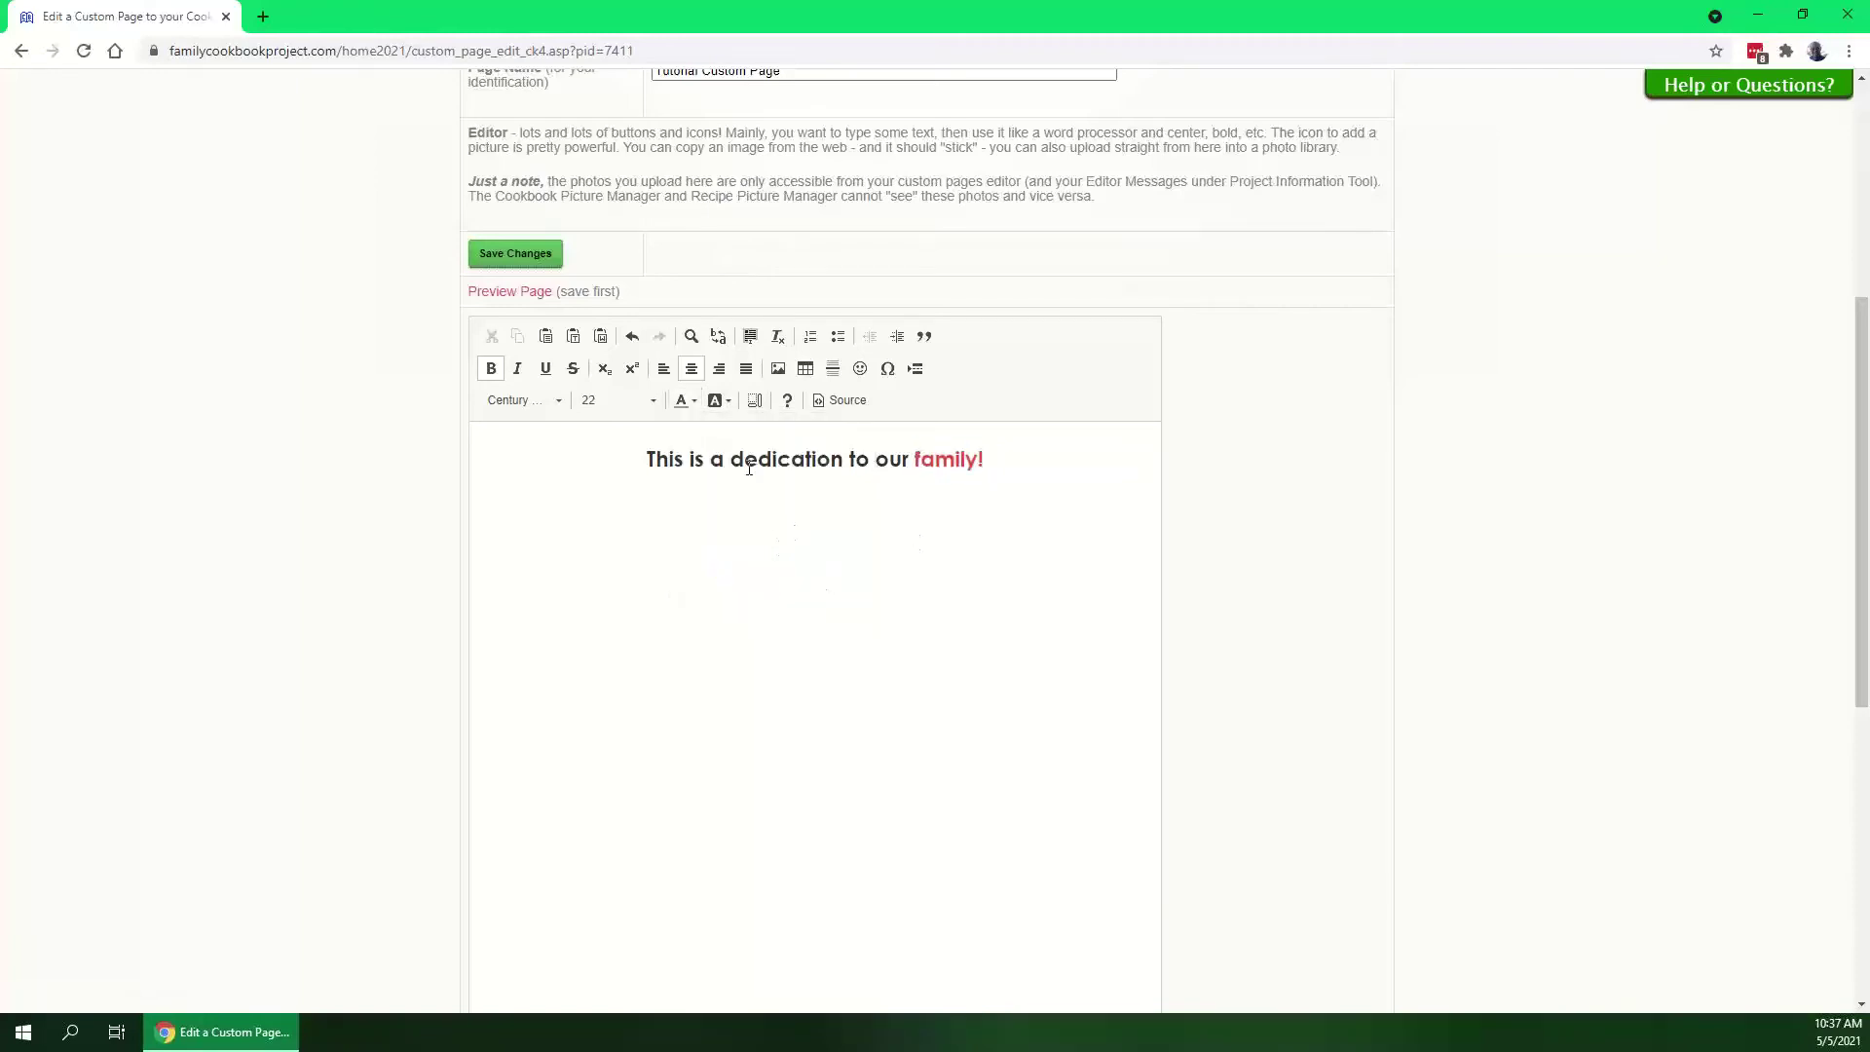
Give the word 'dedication' a yellow background highlight
drag(845, 464, 726, 465)
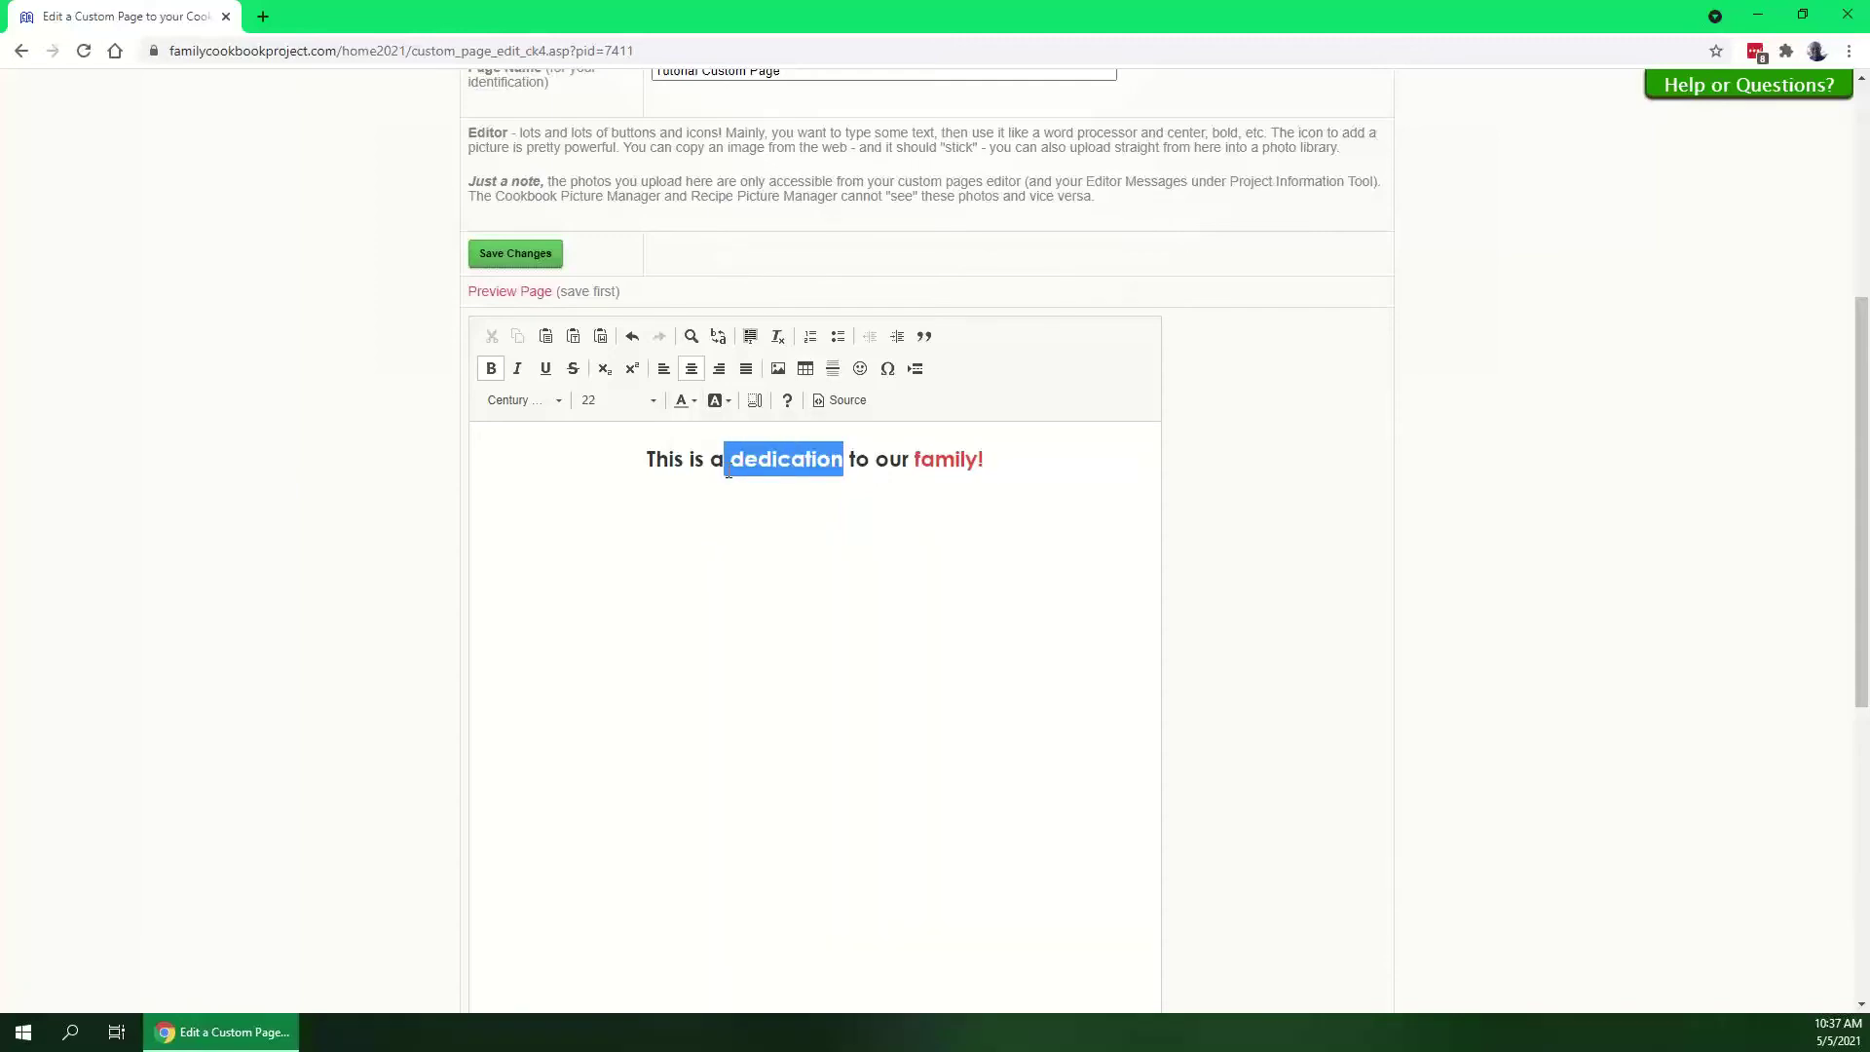
click(718, 400)
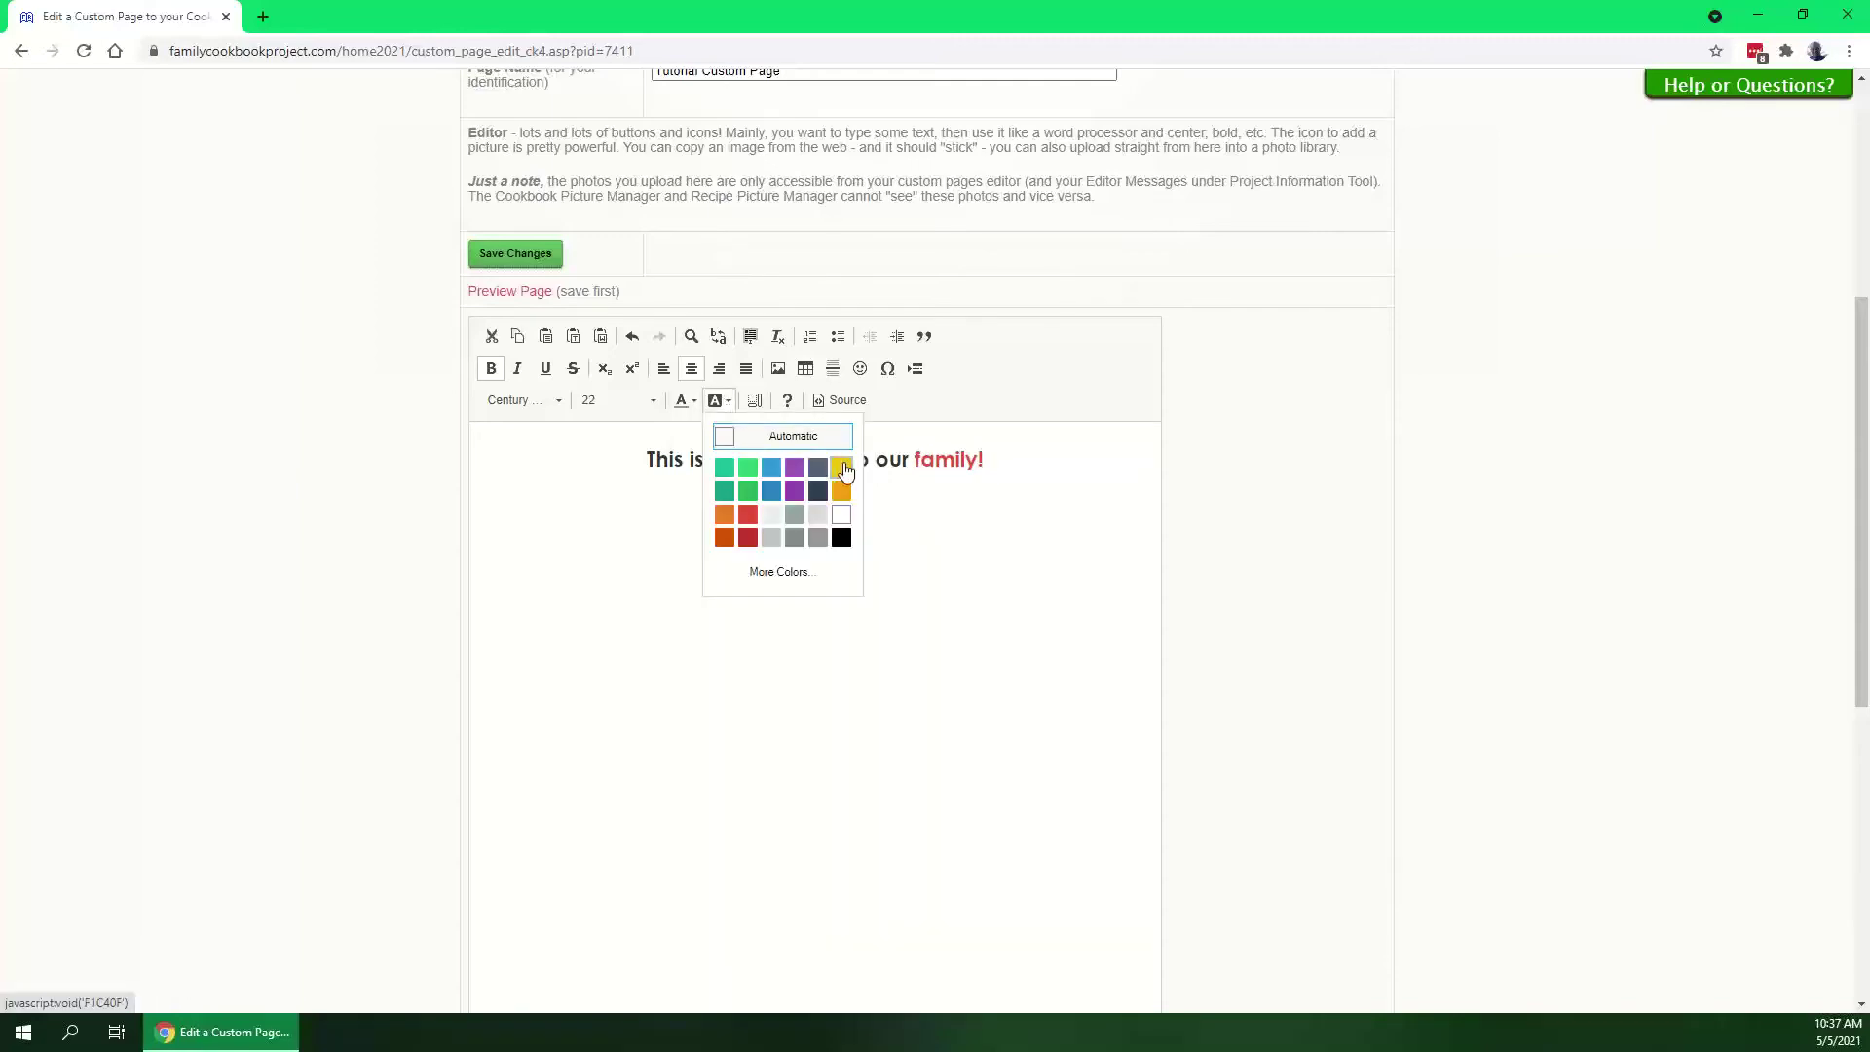
click(843, 471)
click(648, 512)
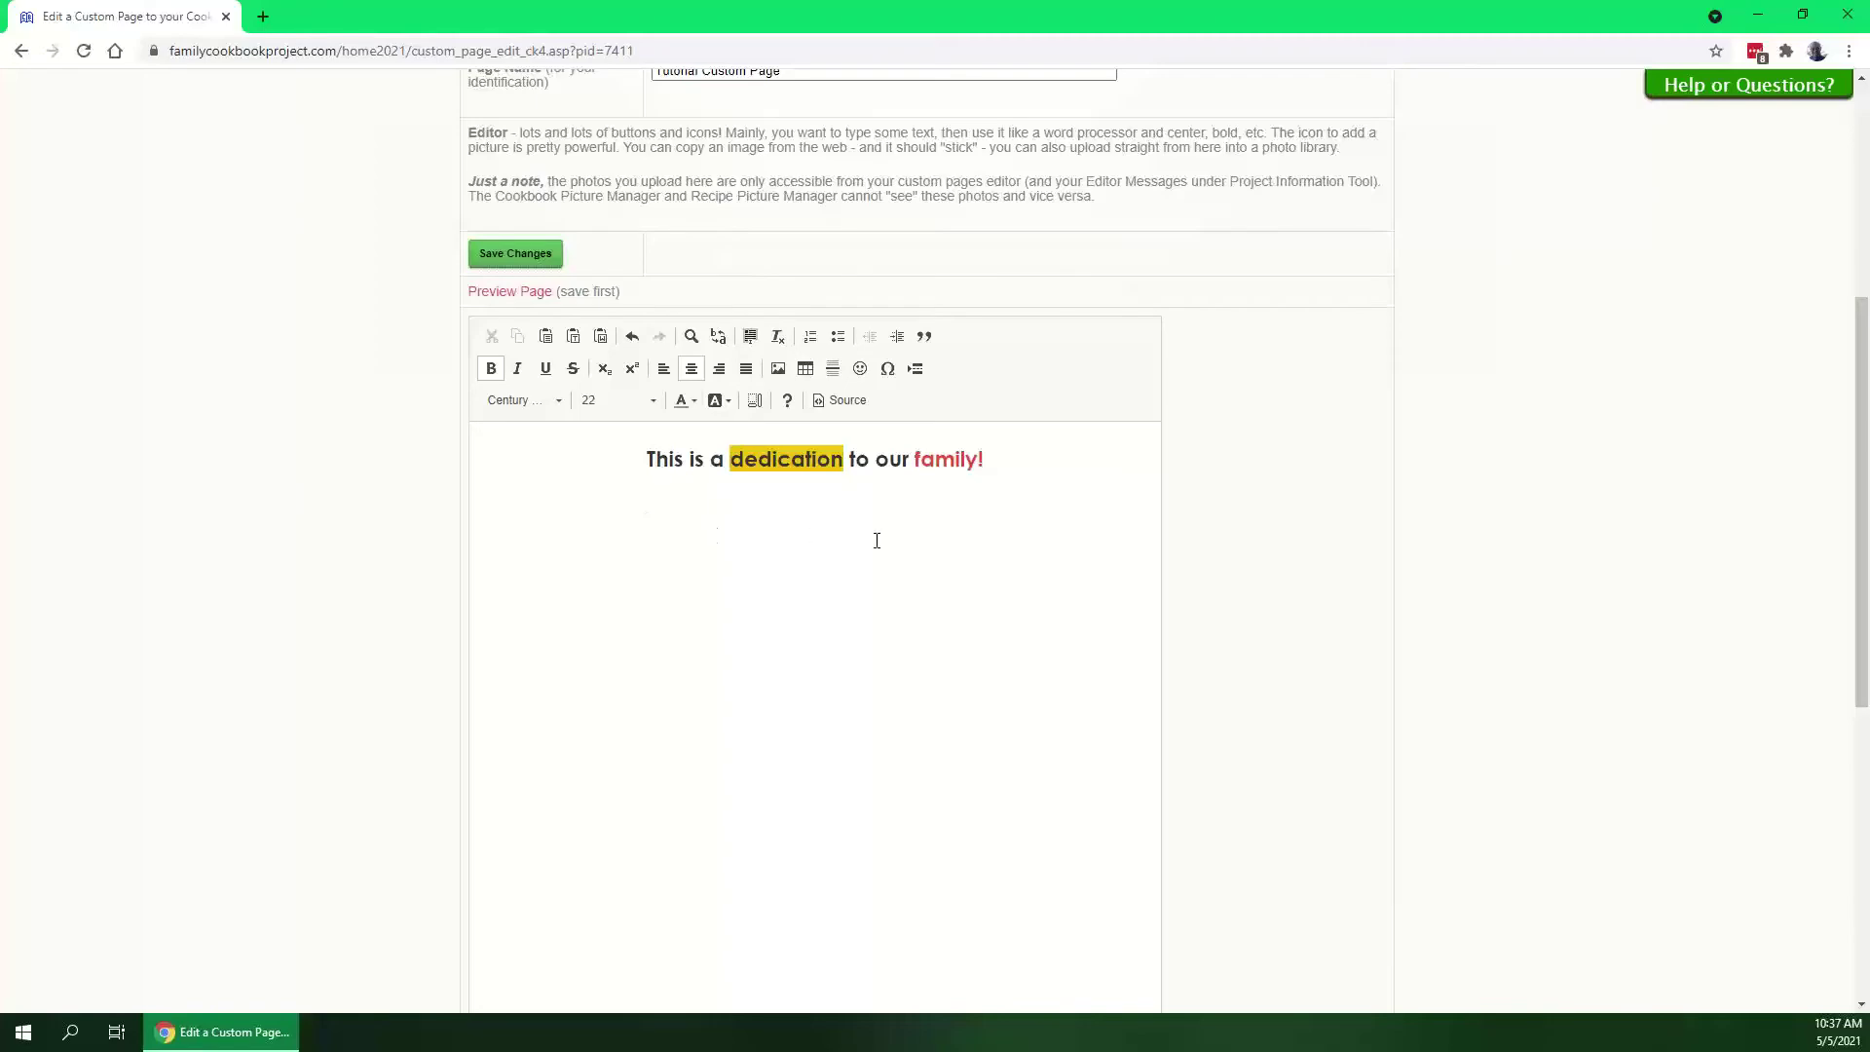
Save the page and check the styled headline in the PDF preview, then resume editing after 'family!'
click(509, 255)
scroll(367, 597, down, 5)
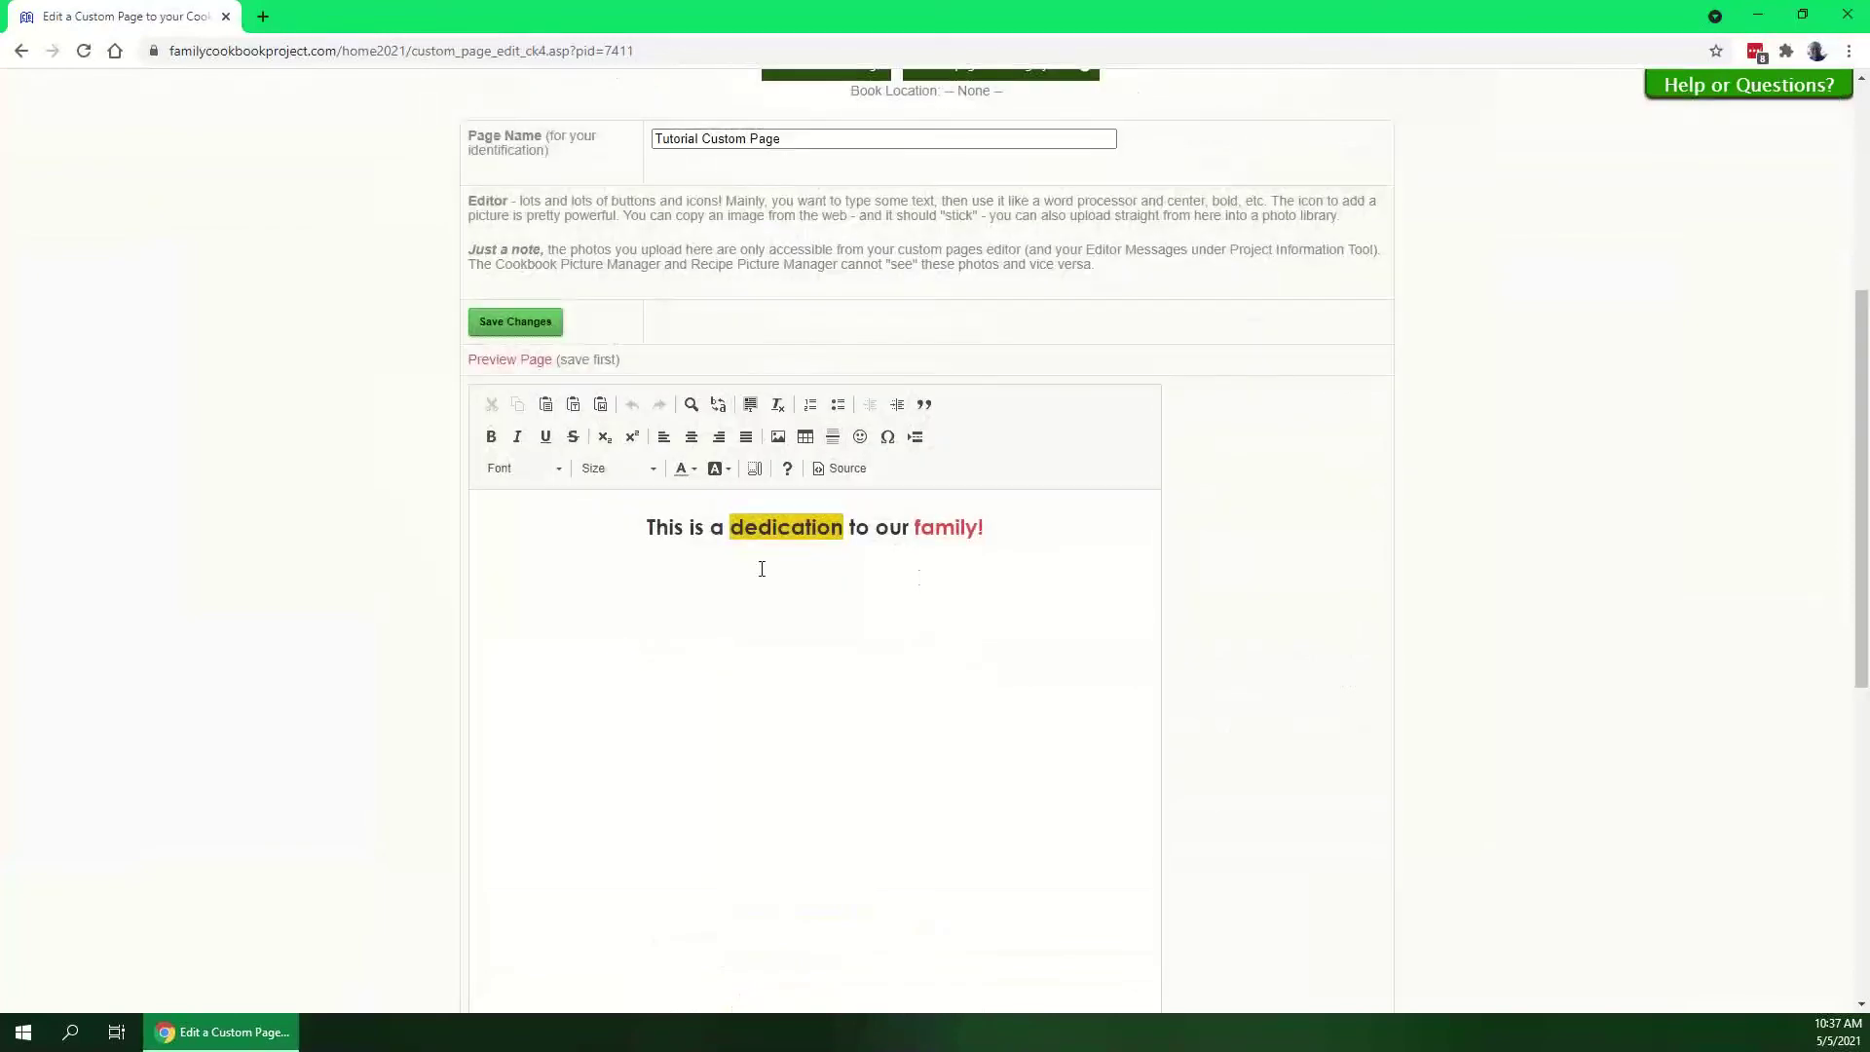
click(502, 362)
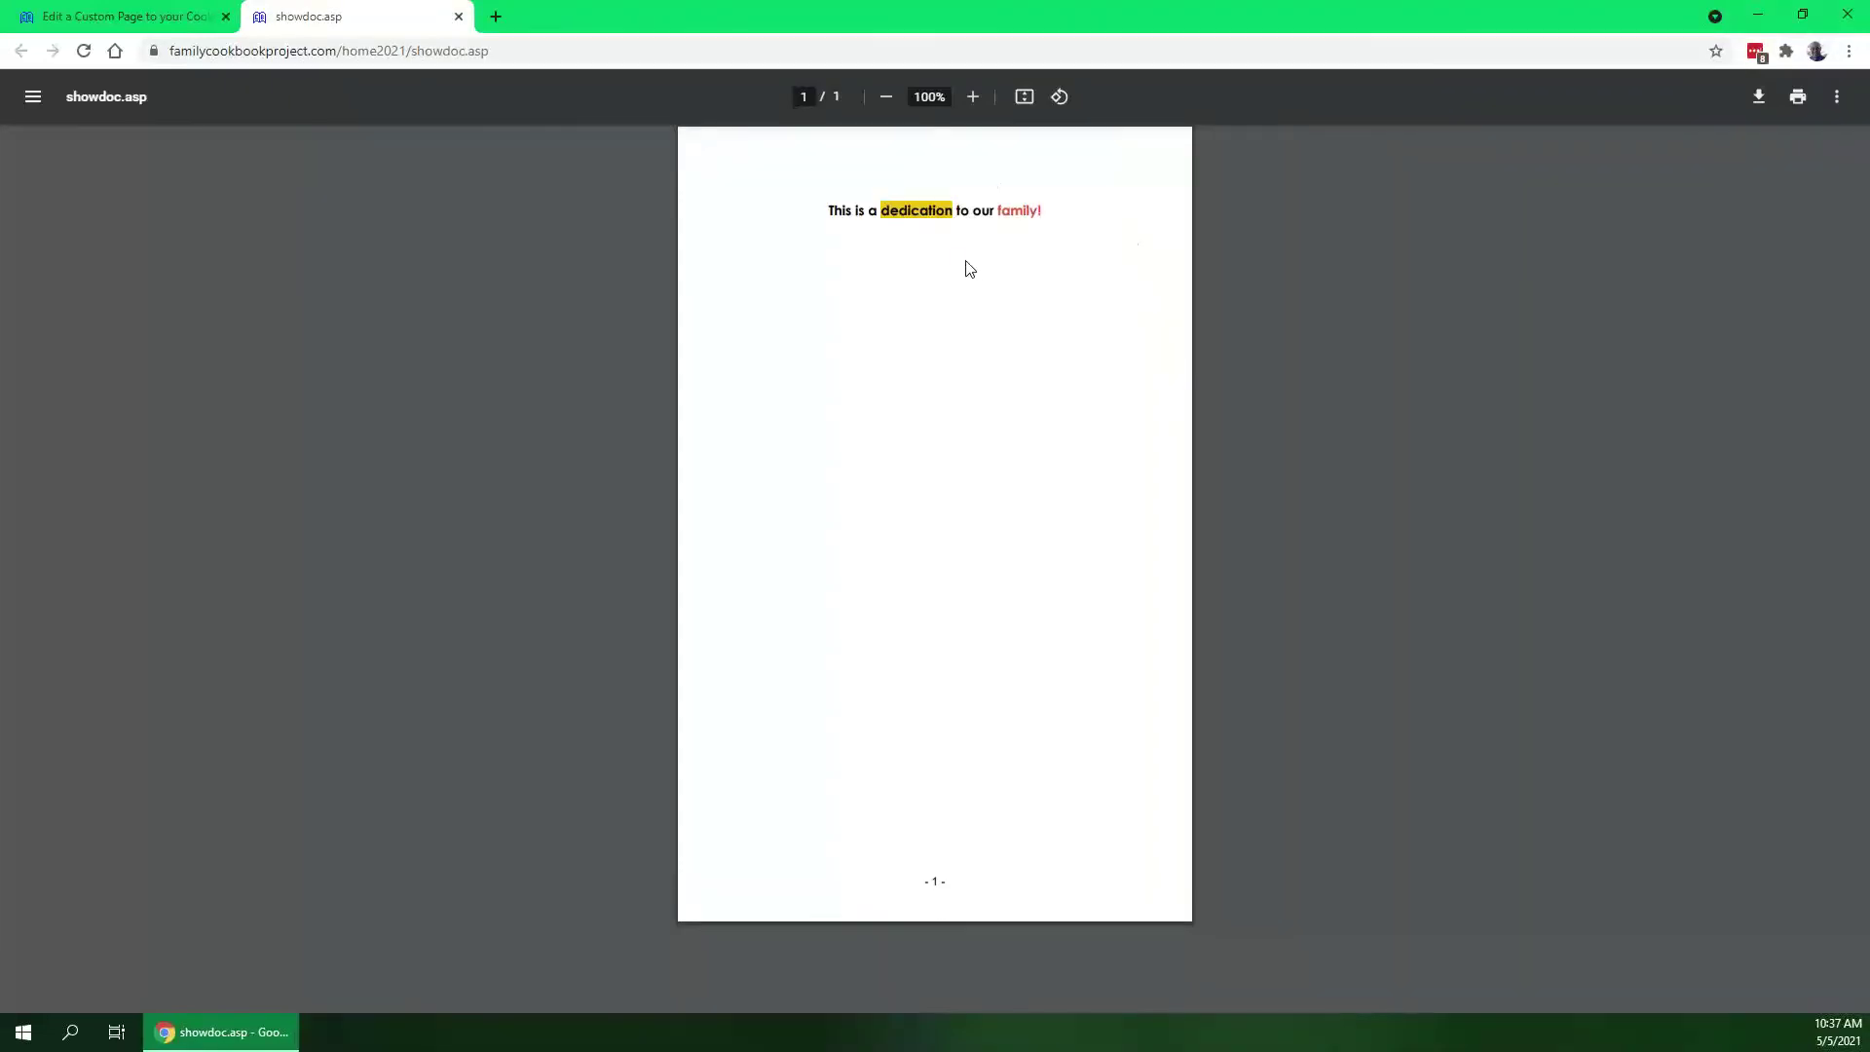
click(459, 17)
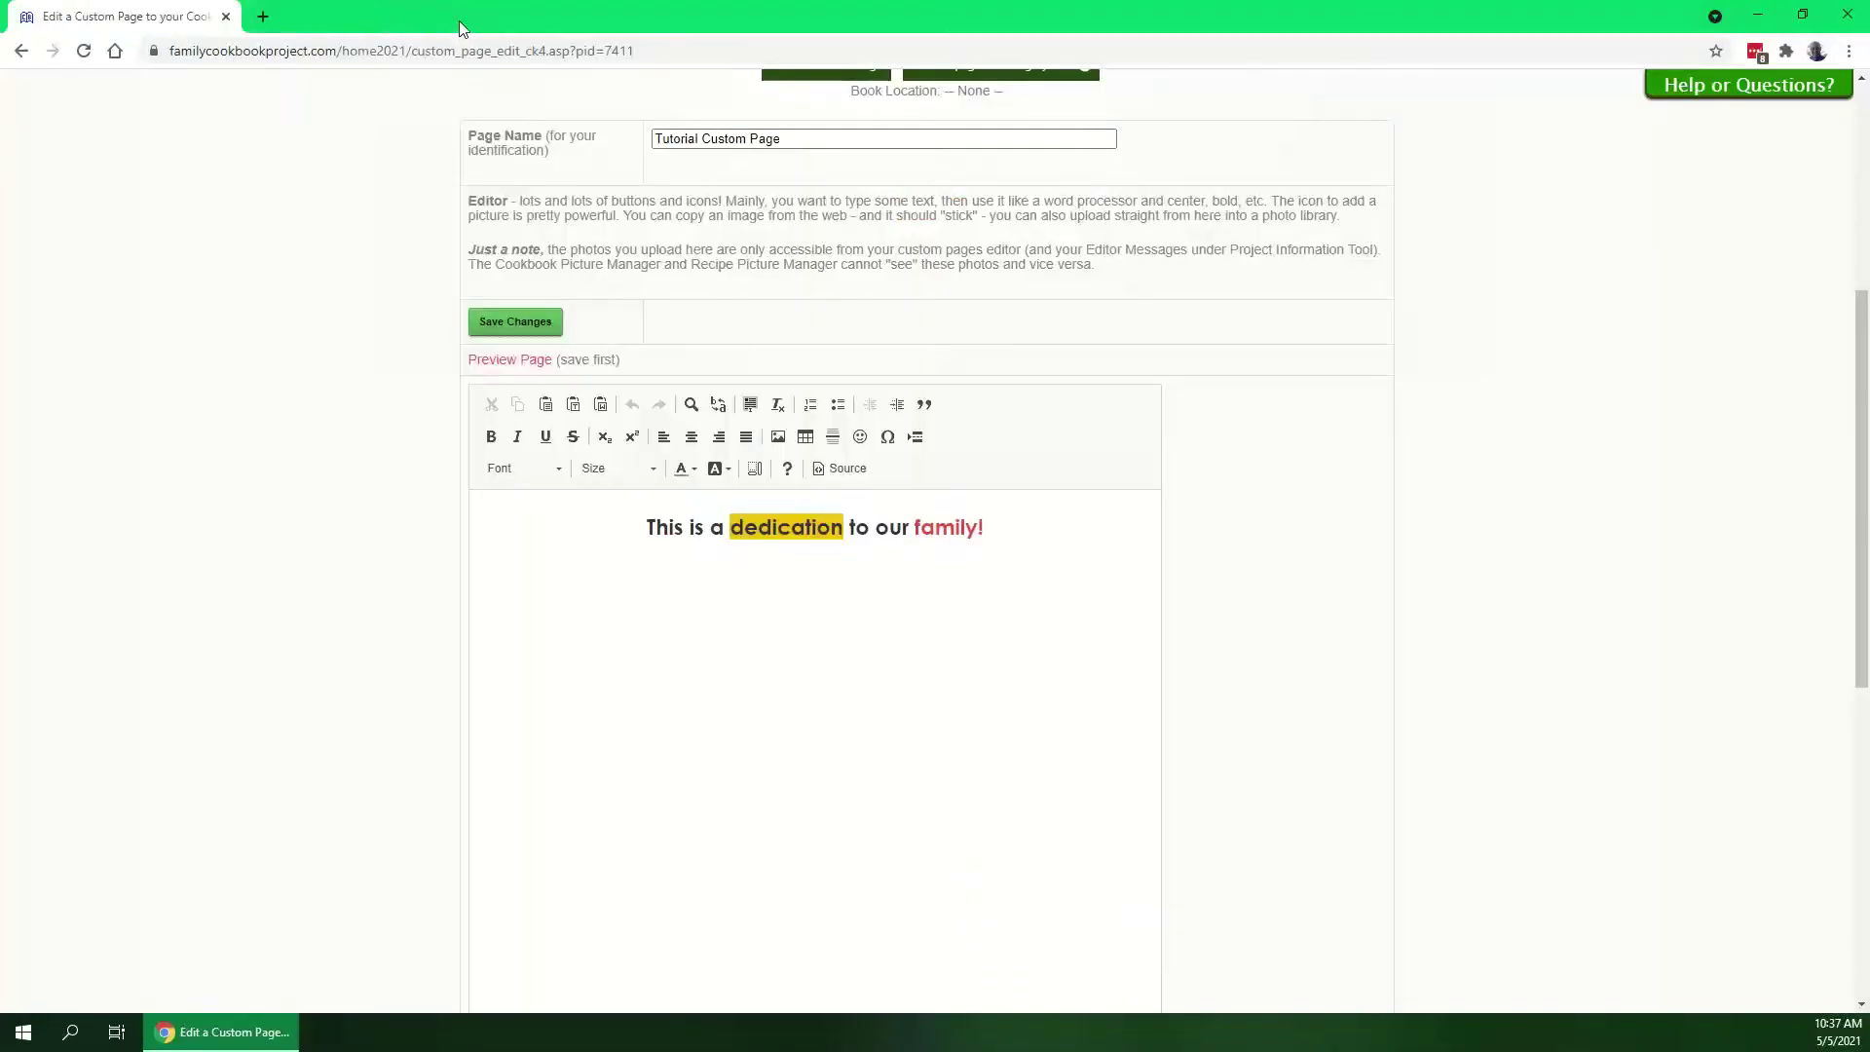
click(1004, 526)
Add a new line under the headline and upload IMG_1629.JPG from Pictures to the server
key(Return)
click(776, 440)
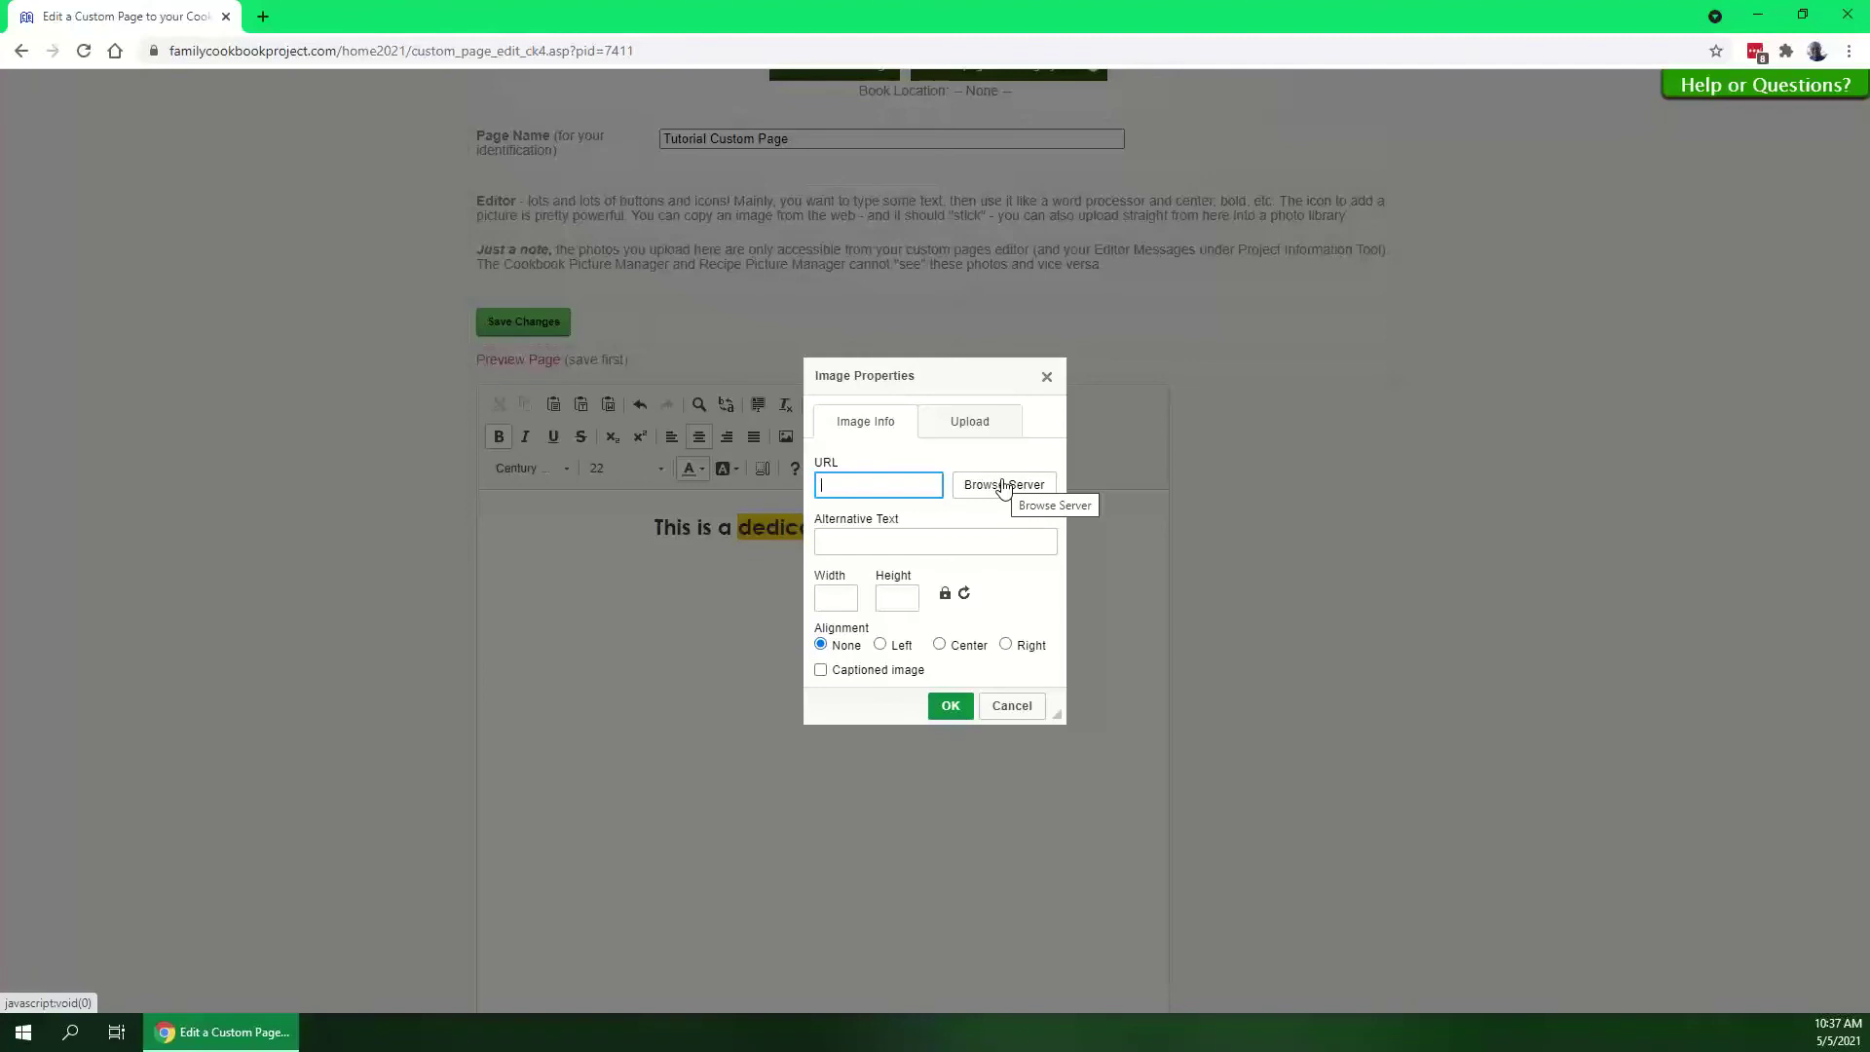
click(980, 427)
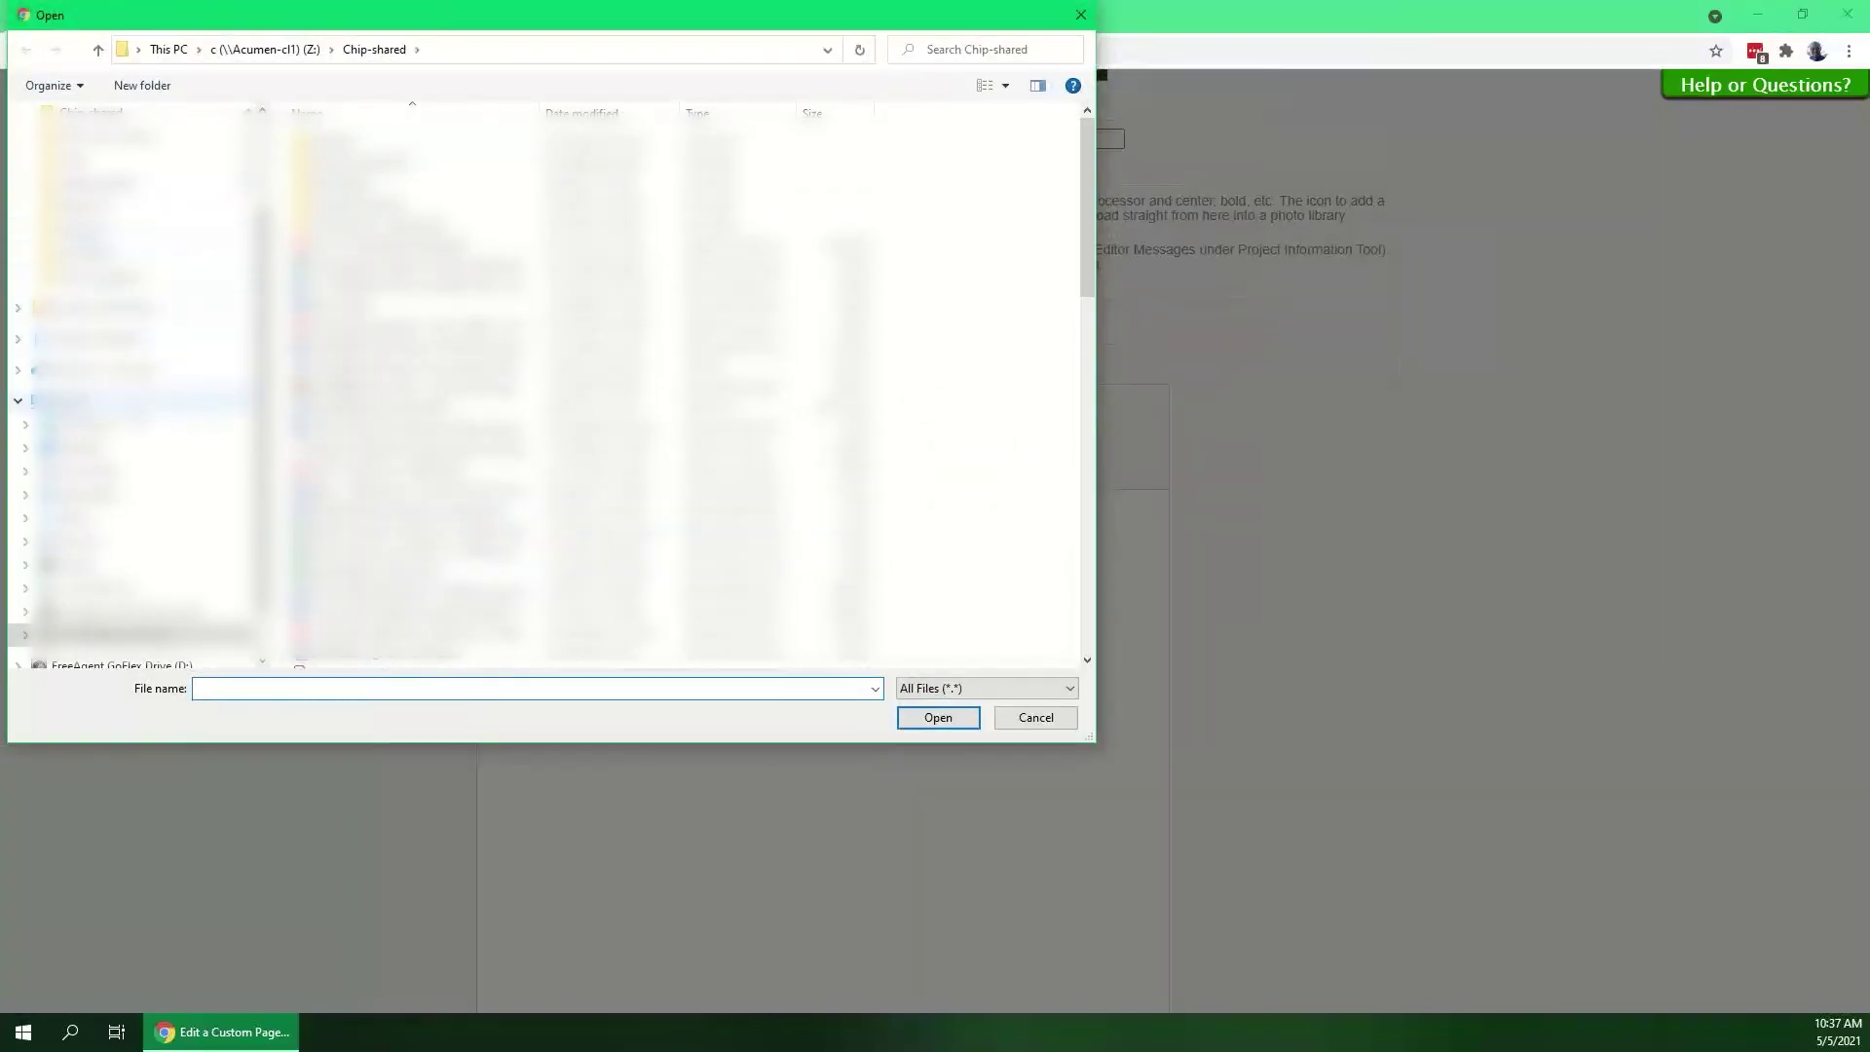
click(78, 541)
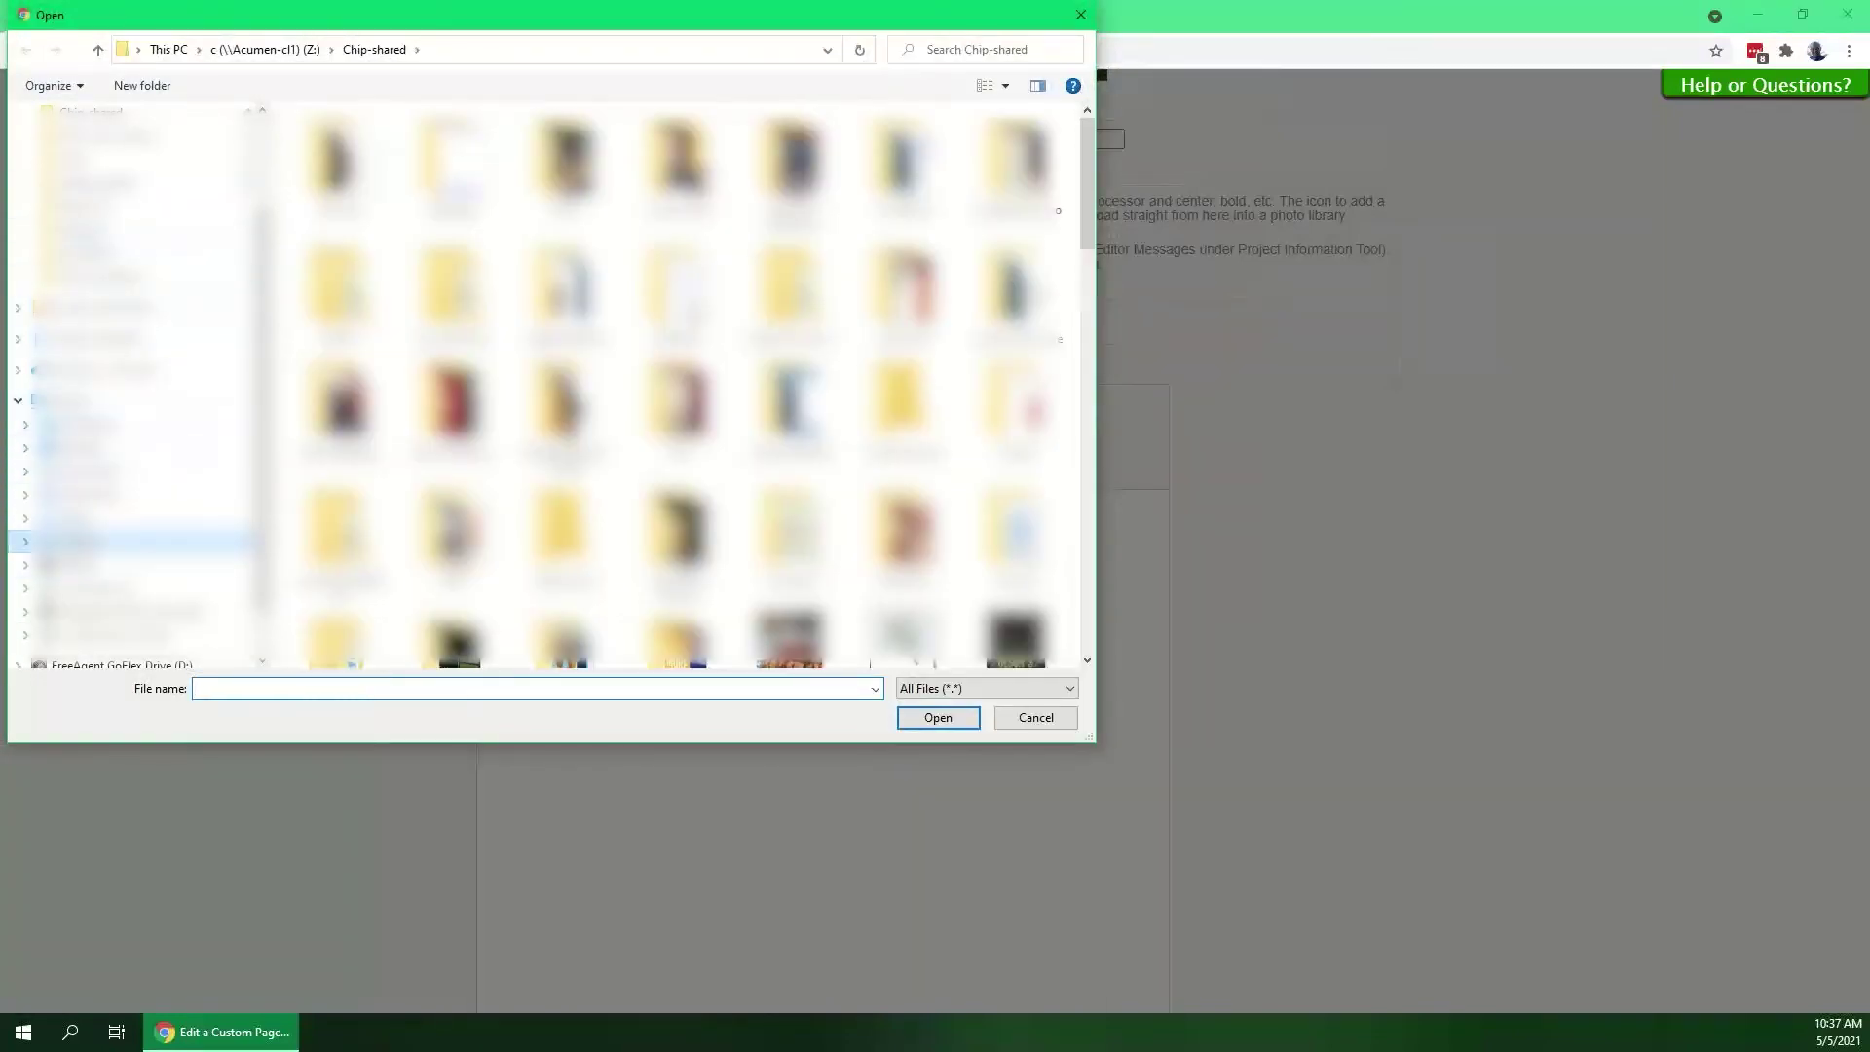
scroll(754, 338, down, 10)
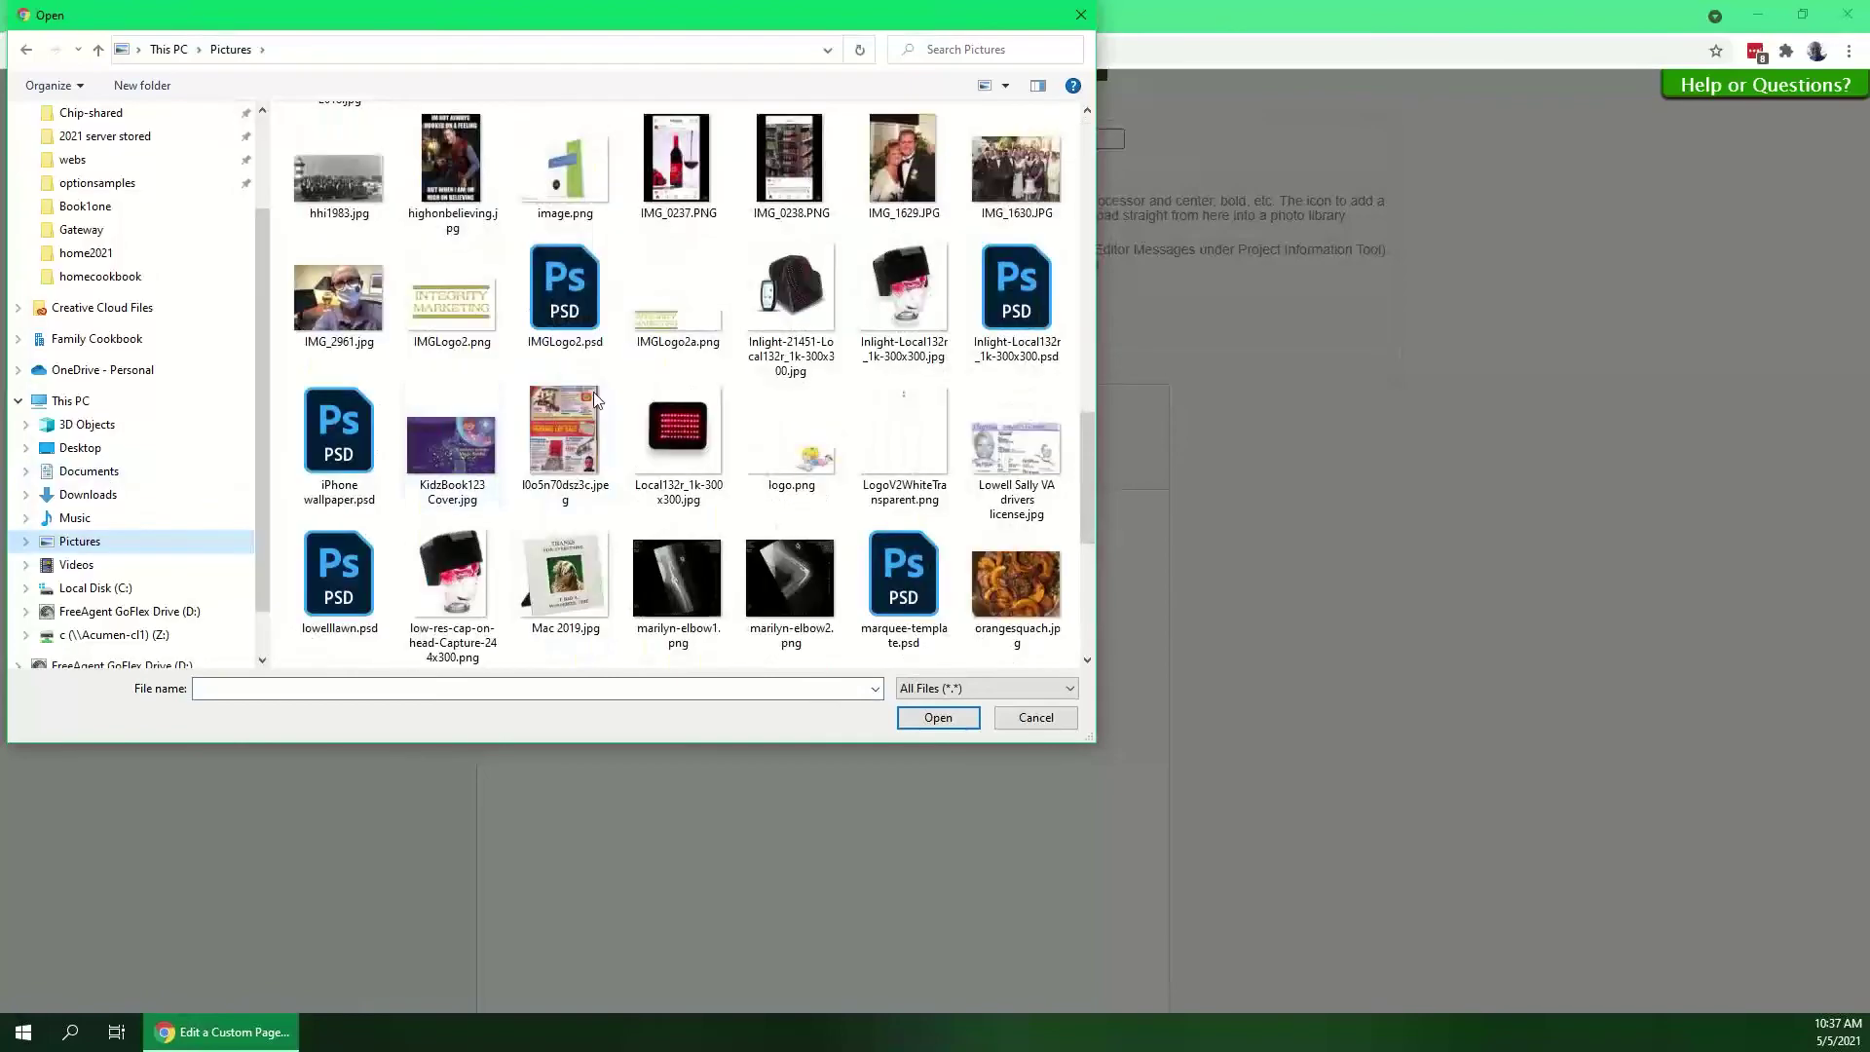
double_click(903, 160)
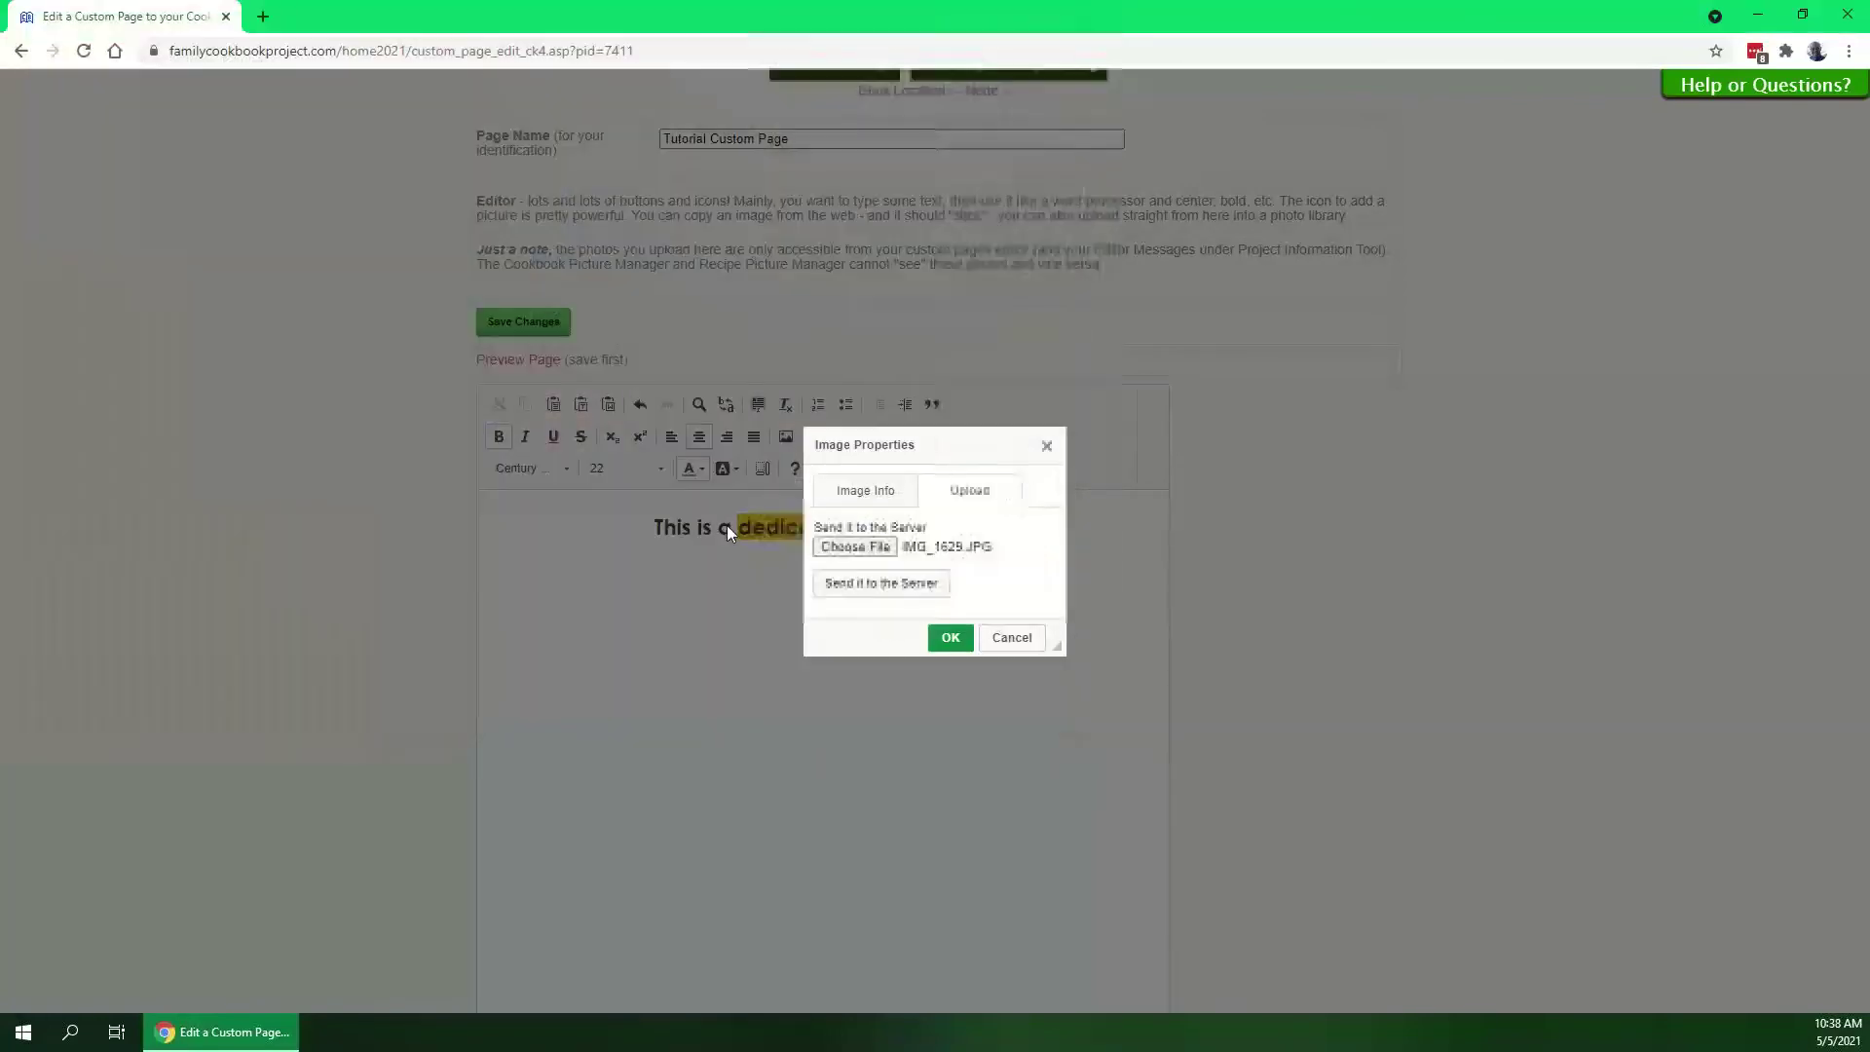
click(881, 582)
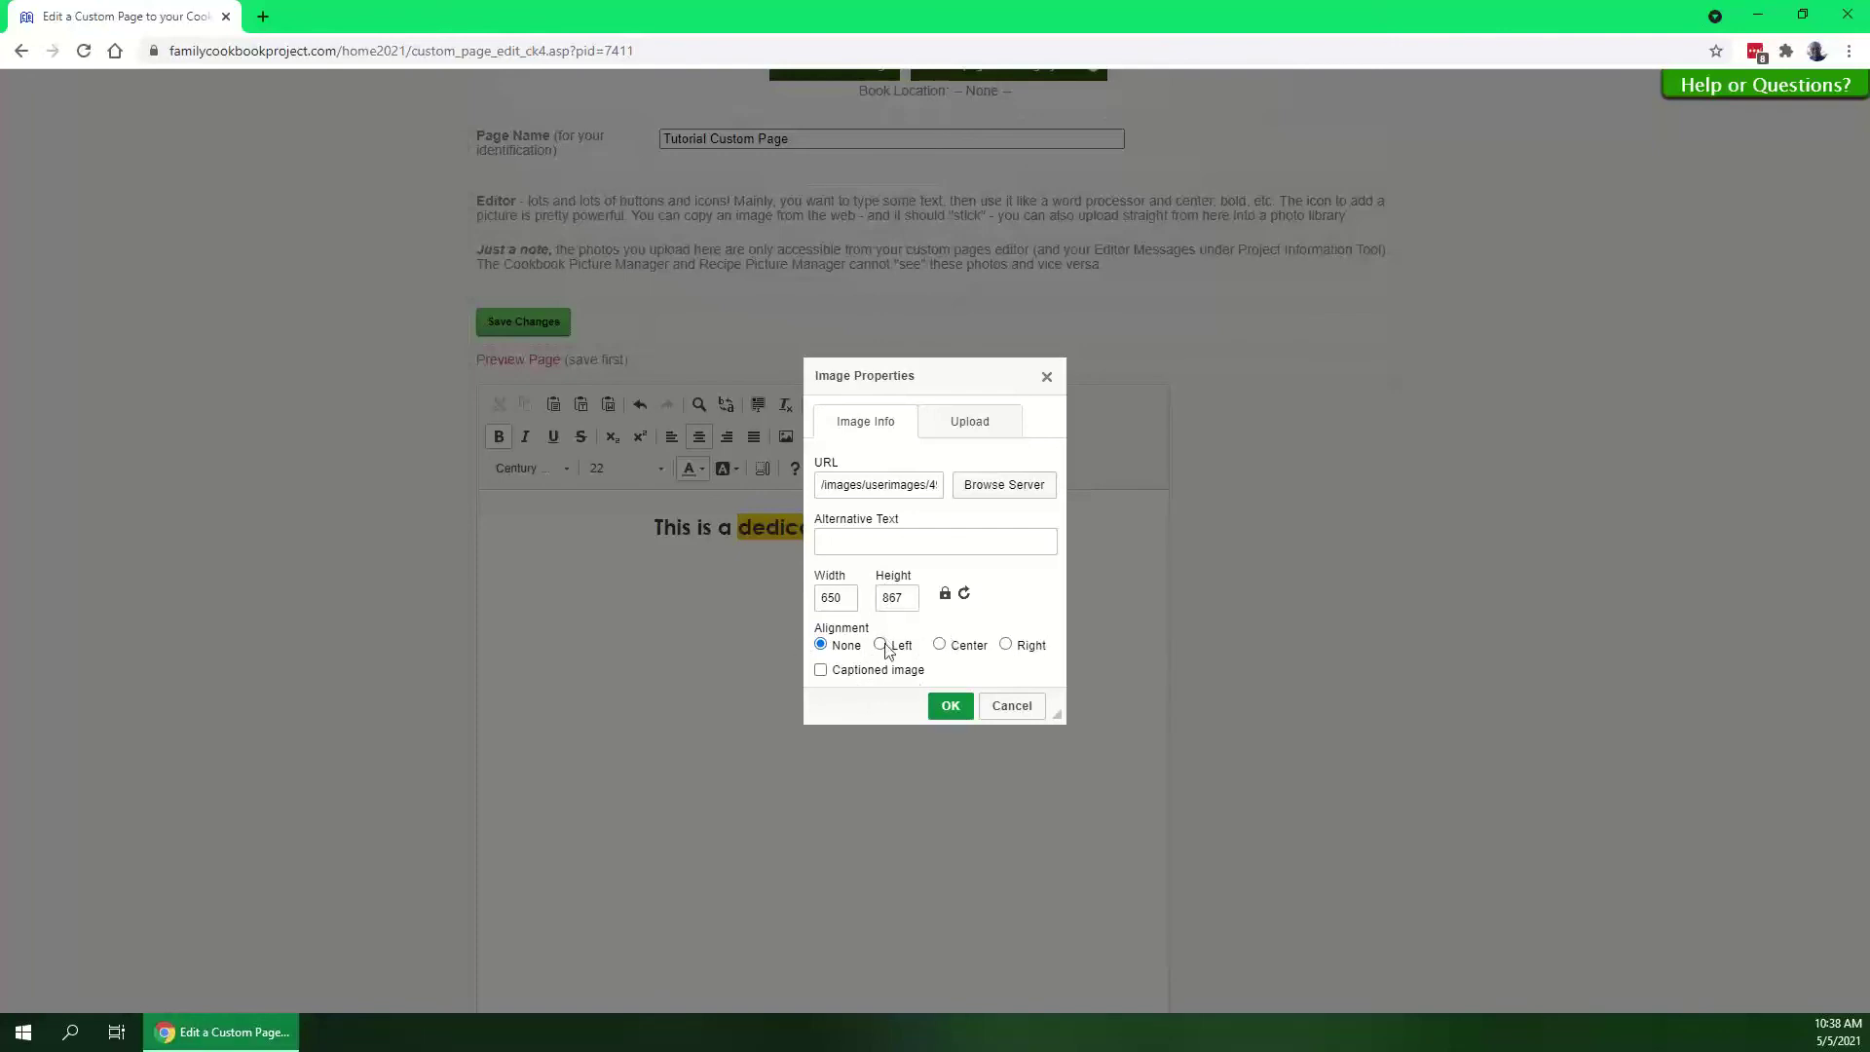
Insert the uploaded photo, drag its corner to shrink it, and save the page
click(943, 708)
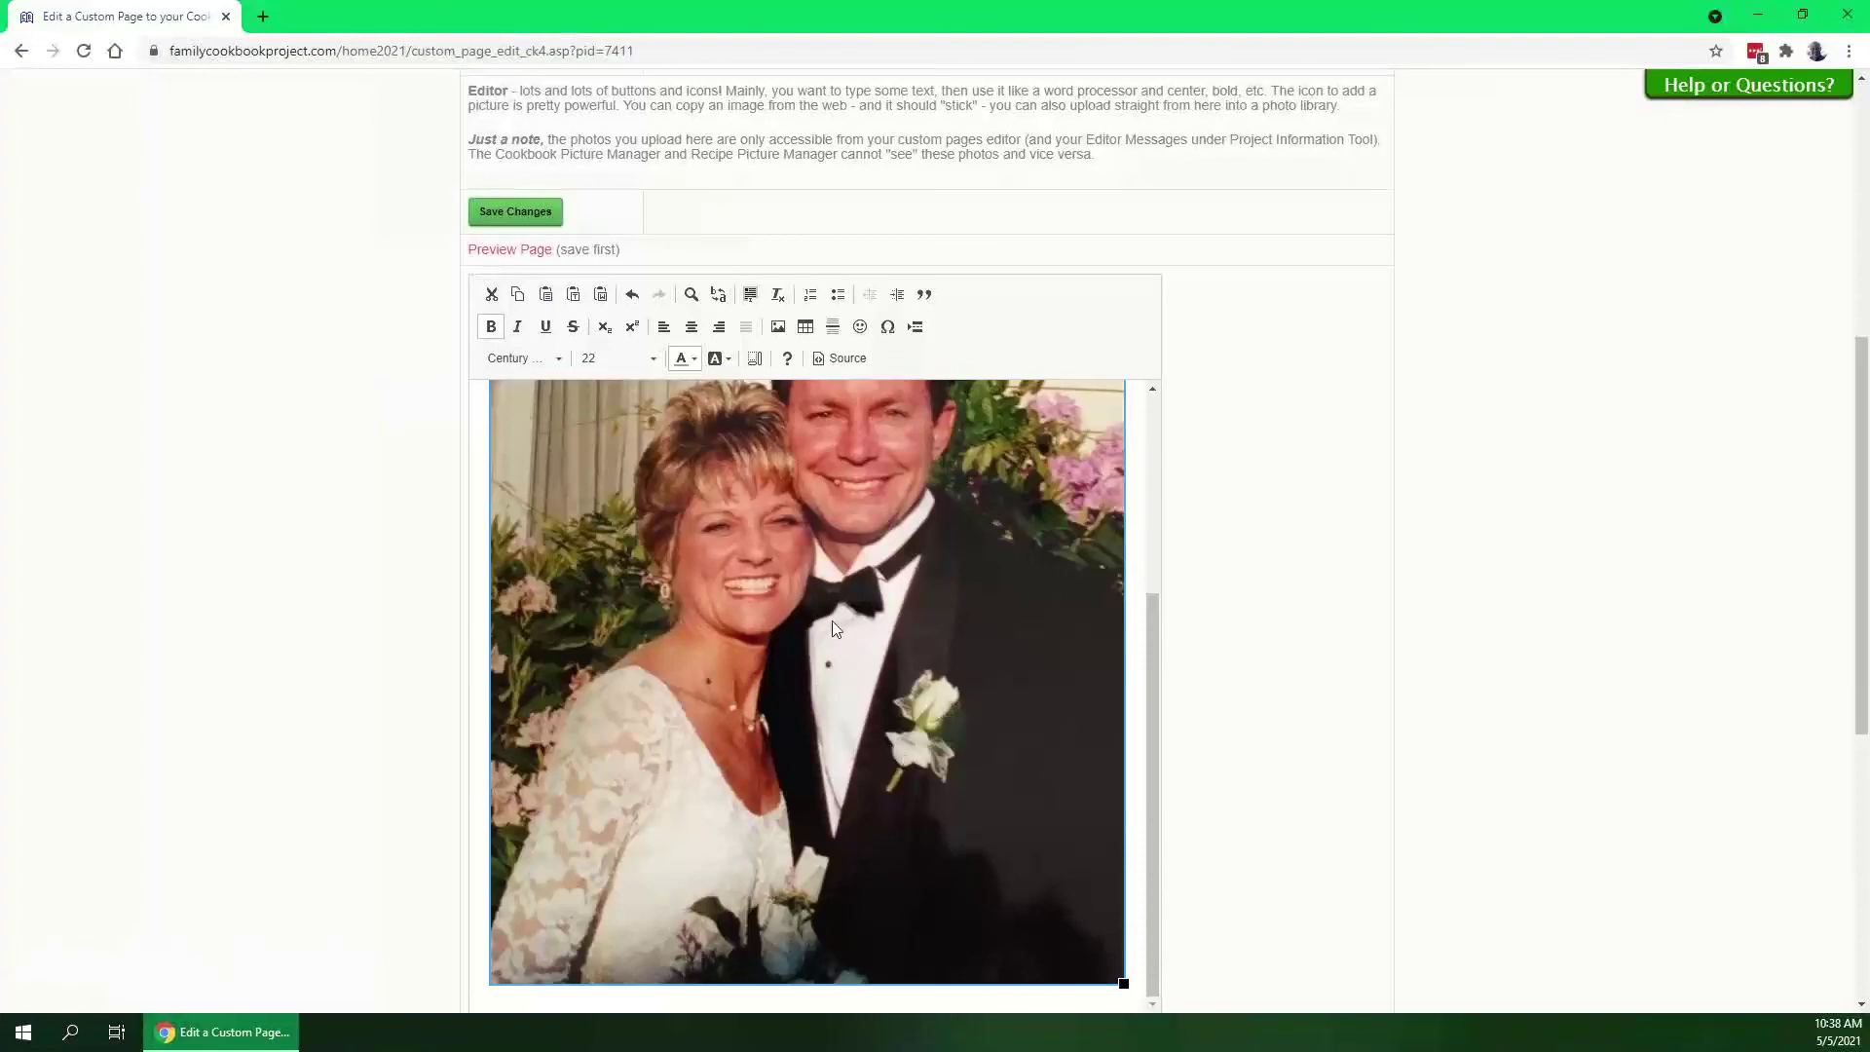
scroll(831, 621, up, 3)
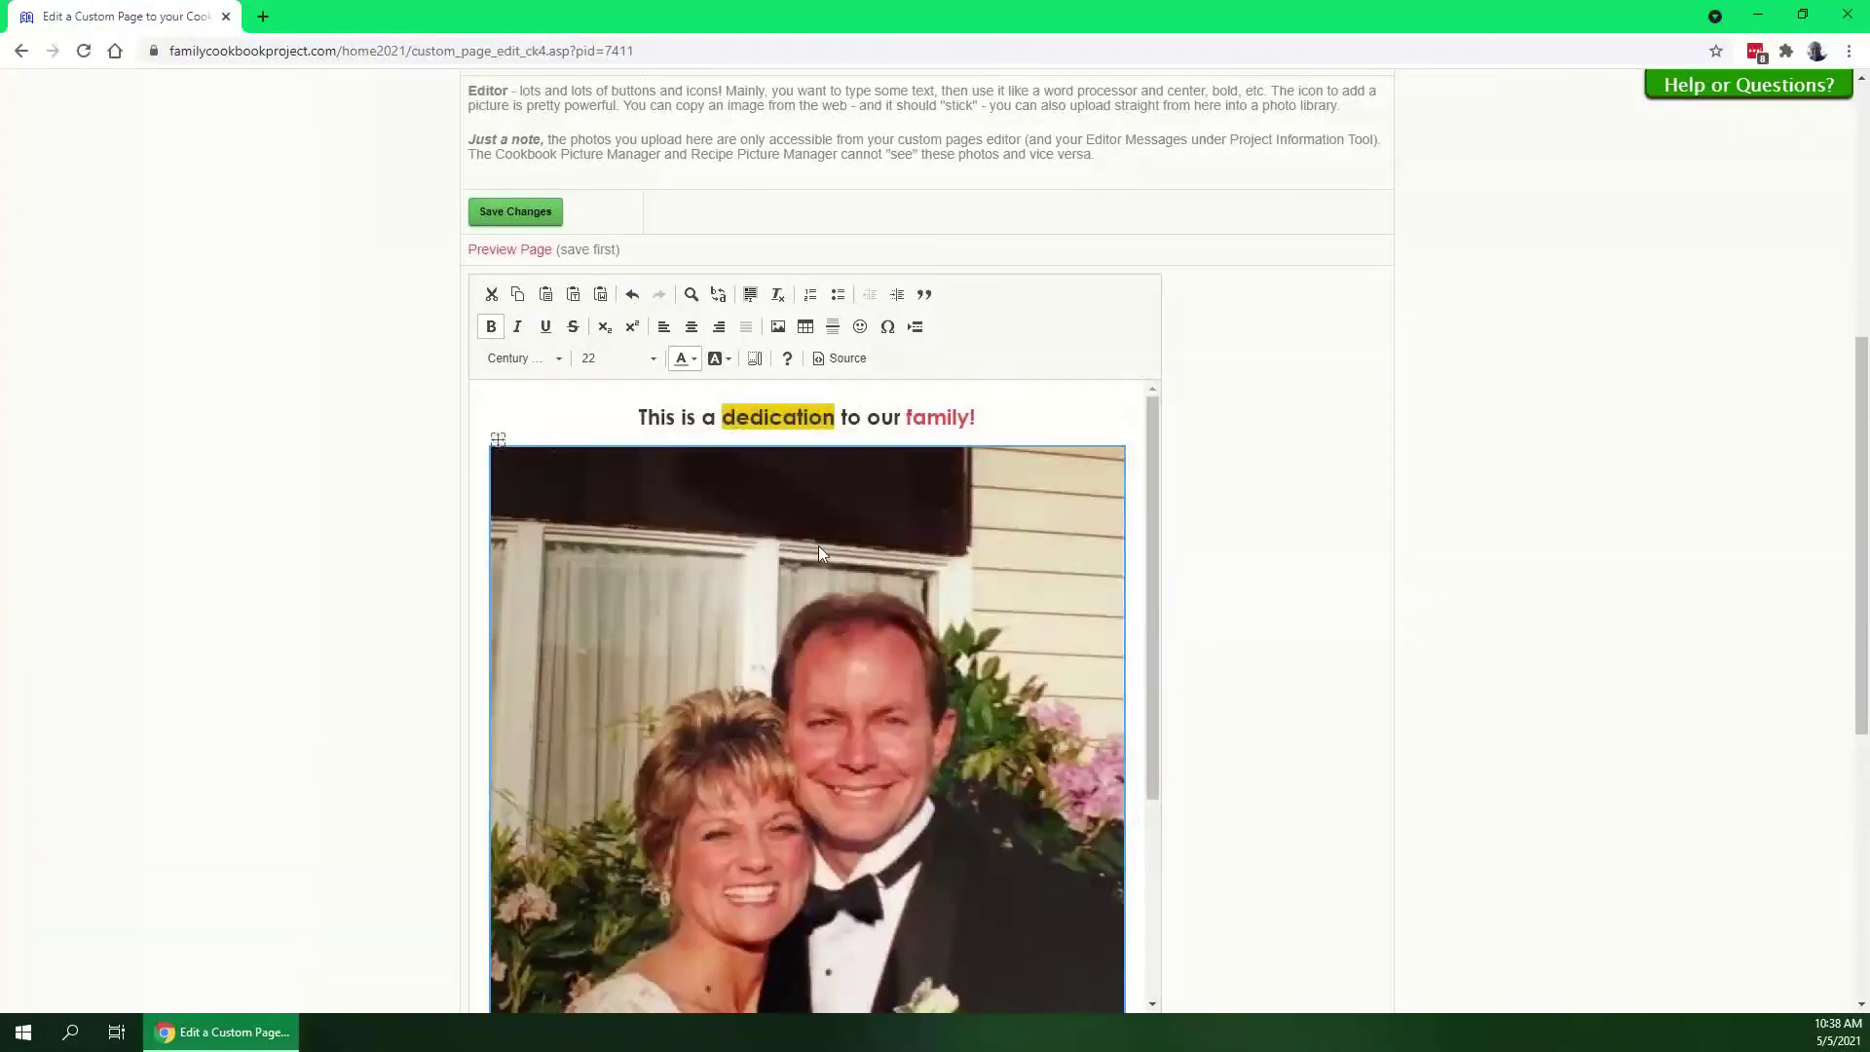
scroll(818, 551, down, 3)
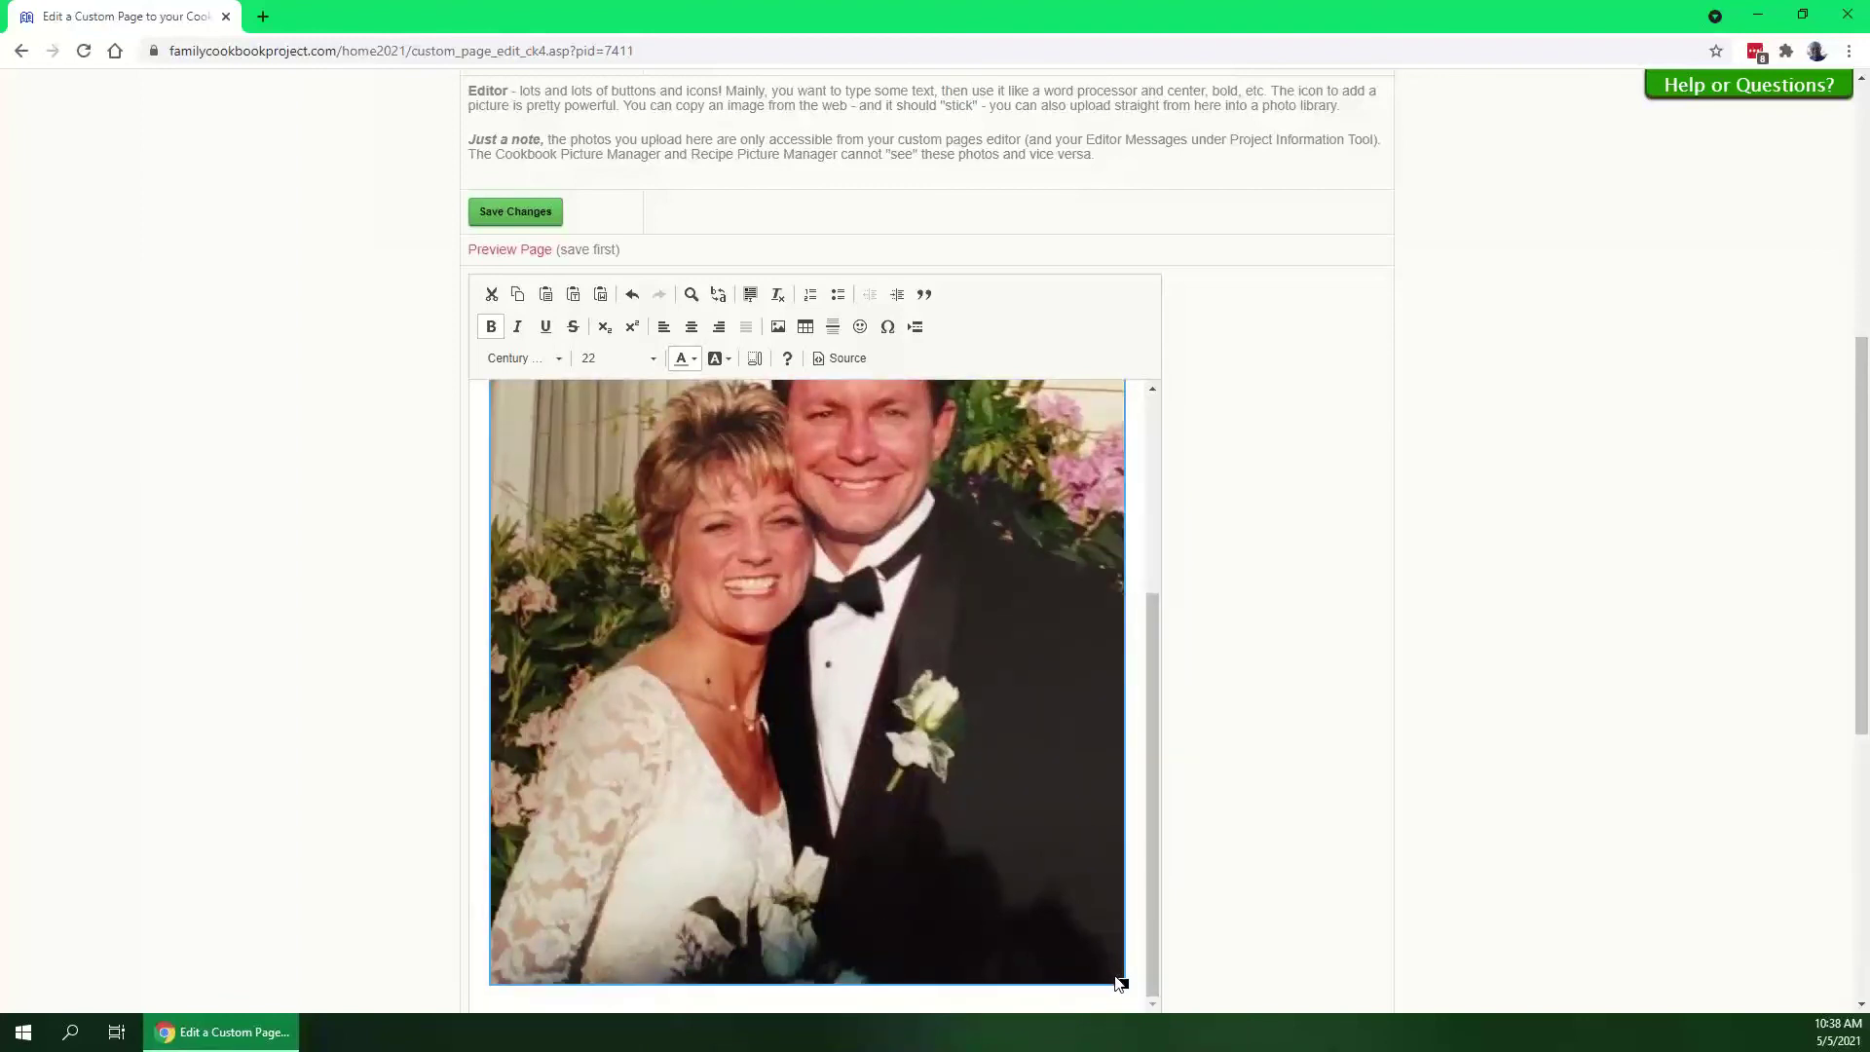
drag(1121, 985, 921, 805)
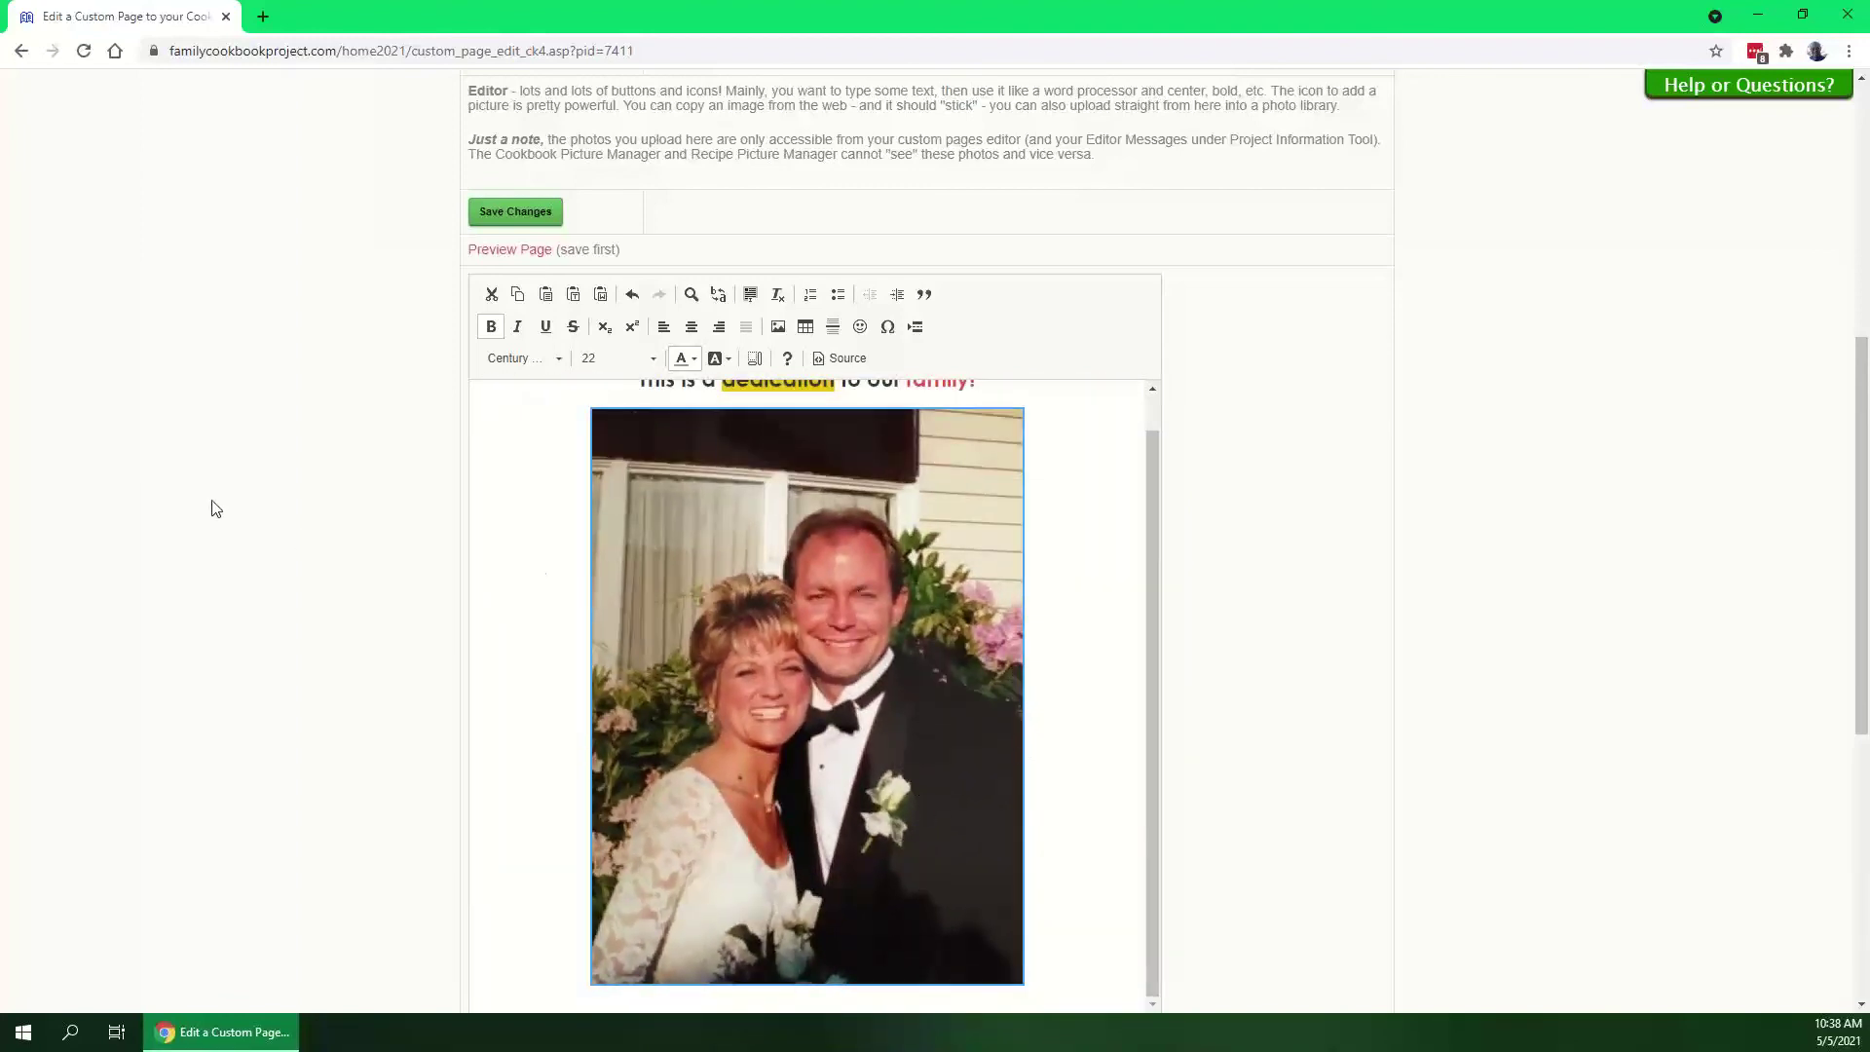
click(521, 221)
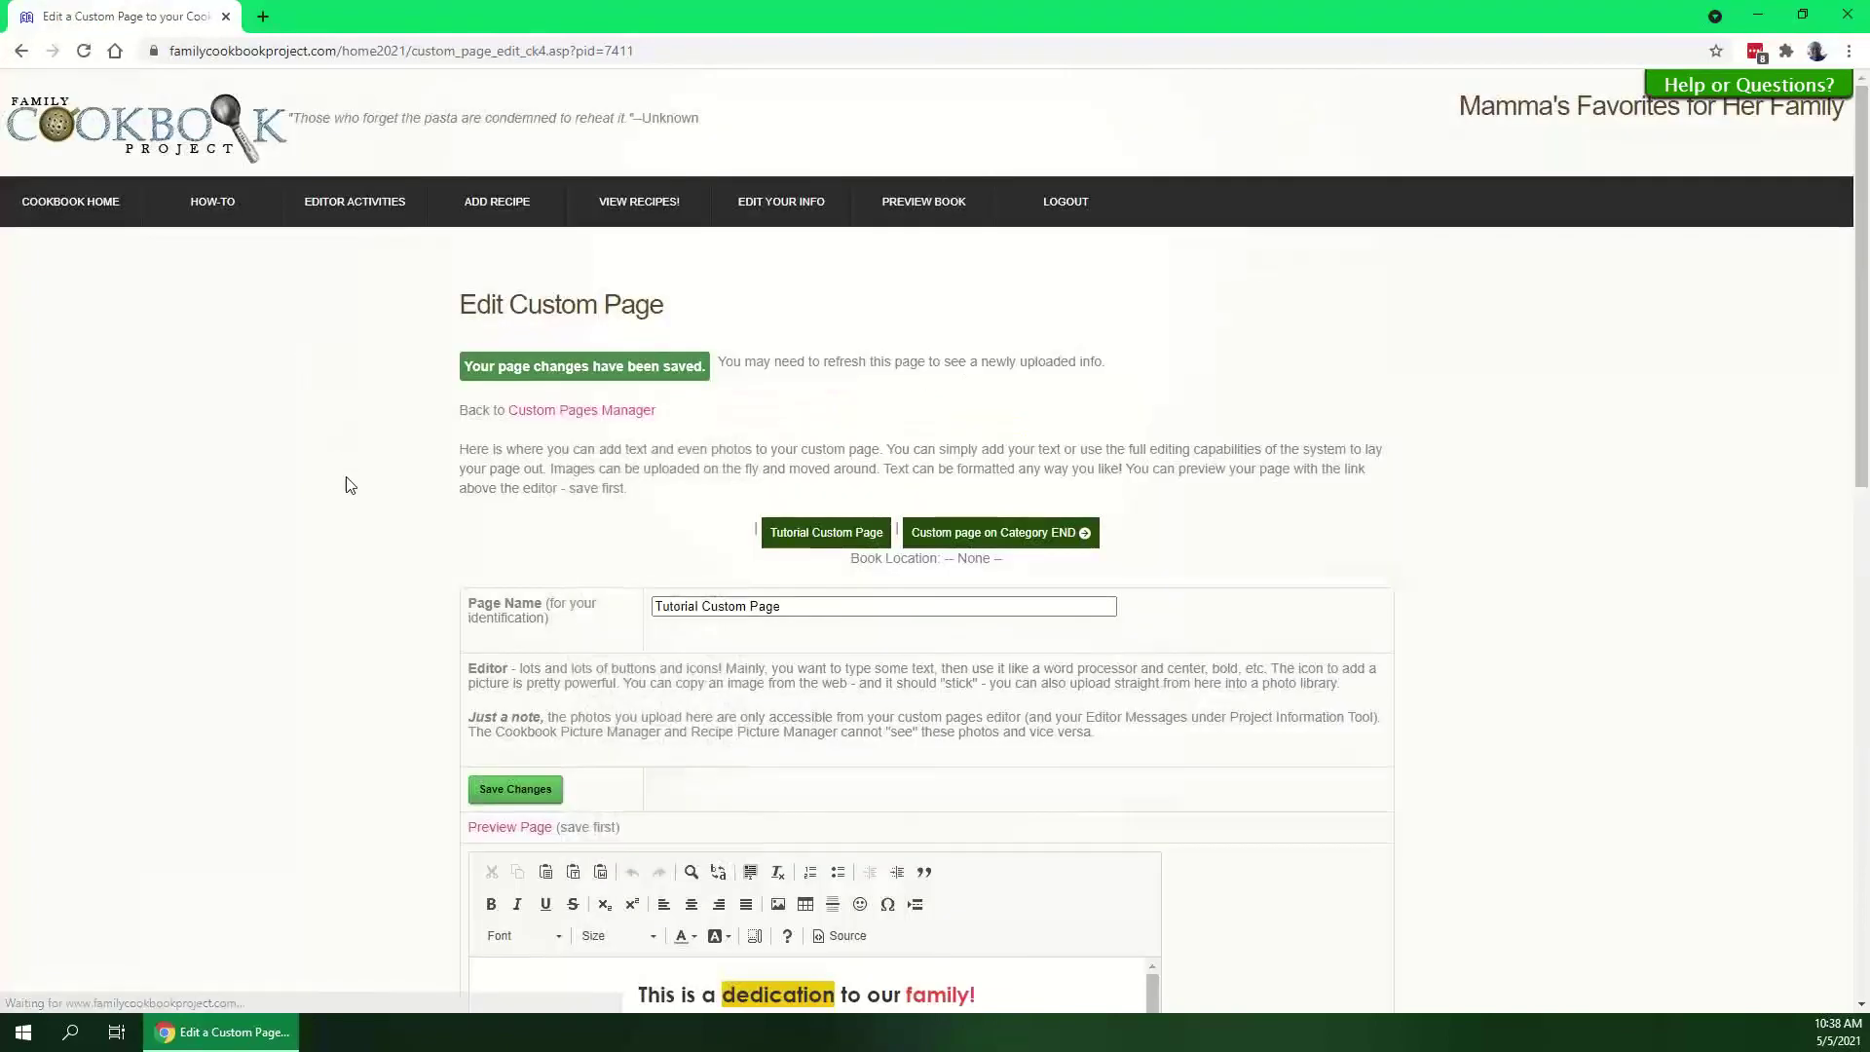
scroll(347, 484, down, 6)
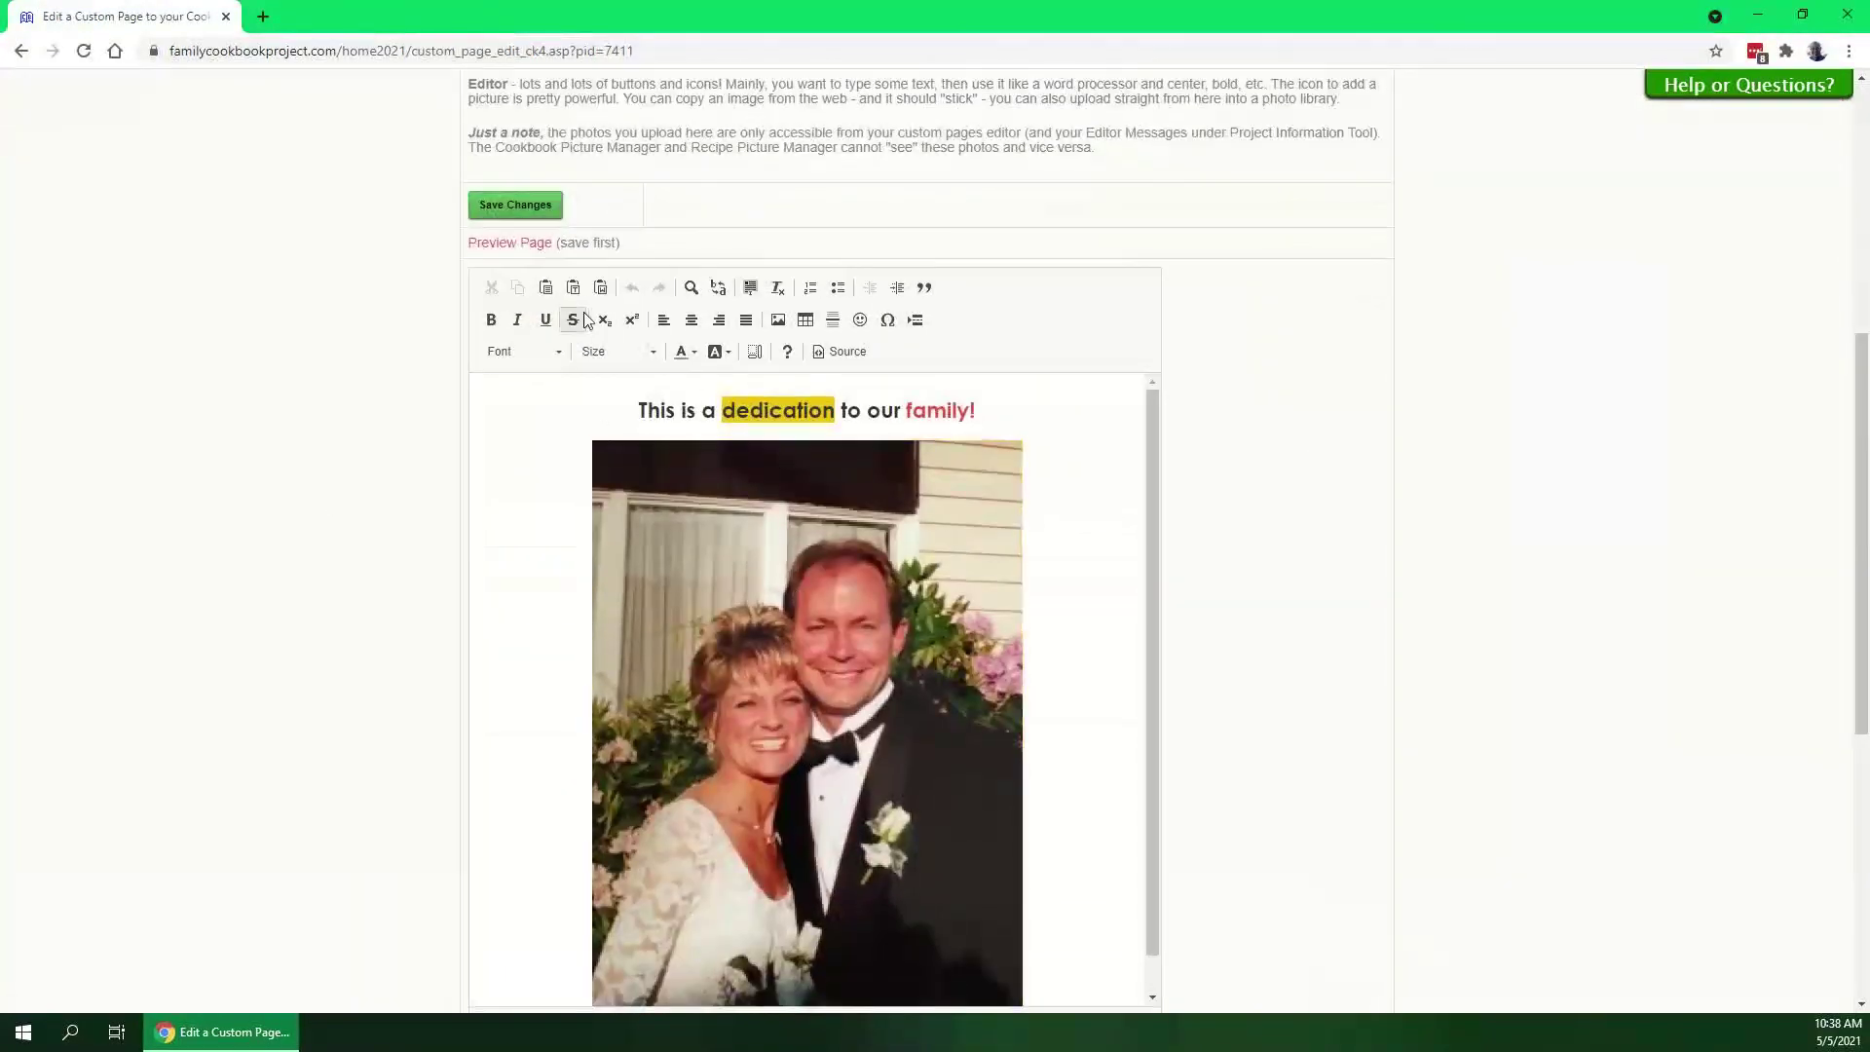
click(494, 243)
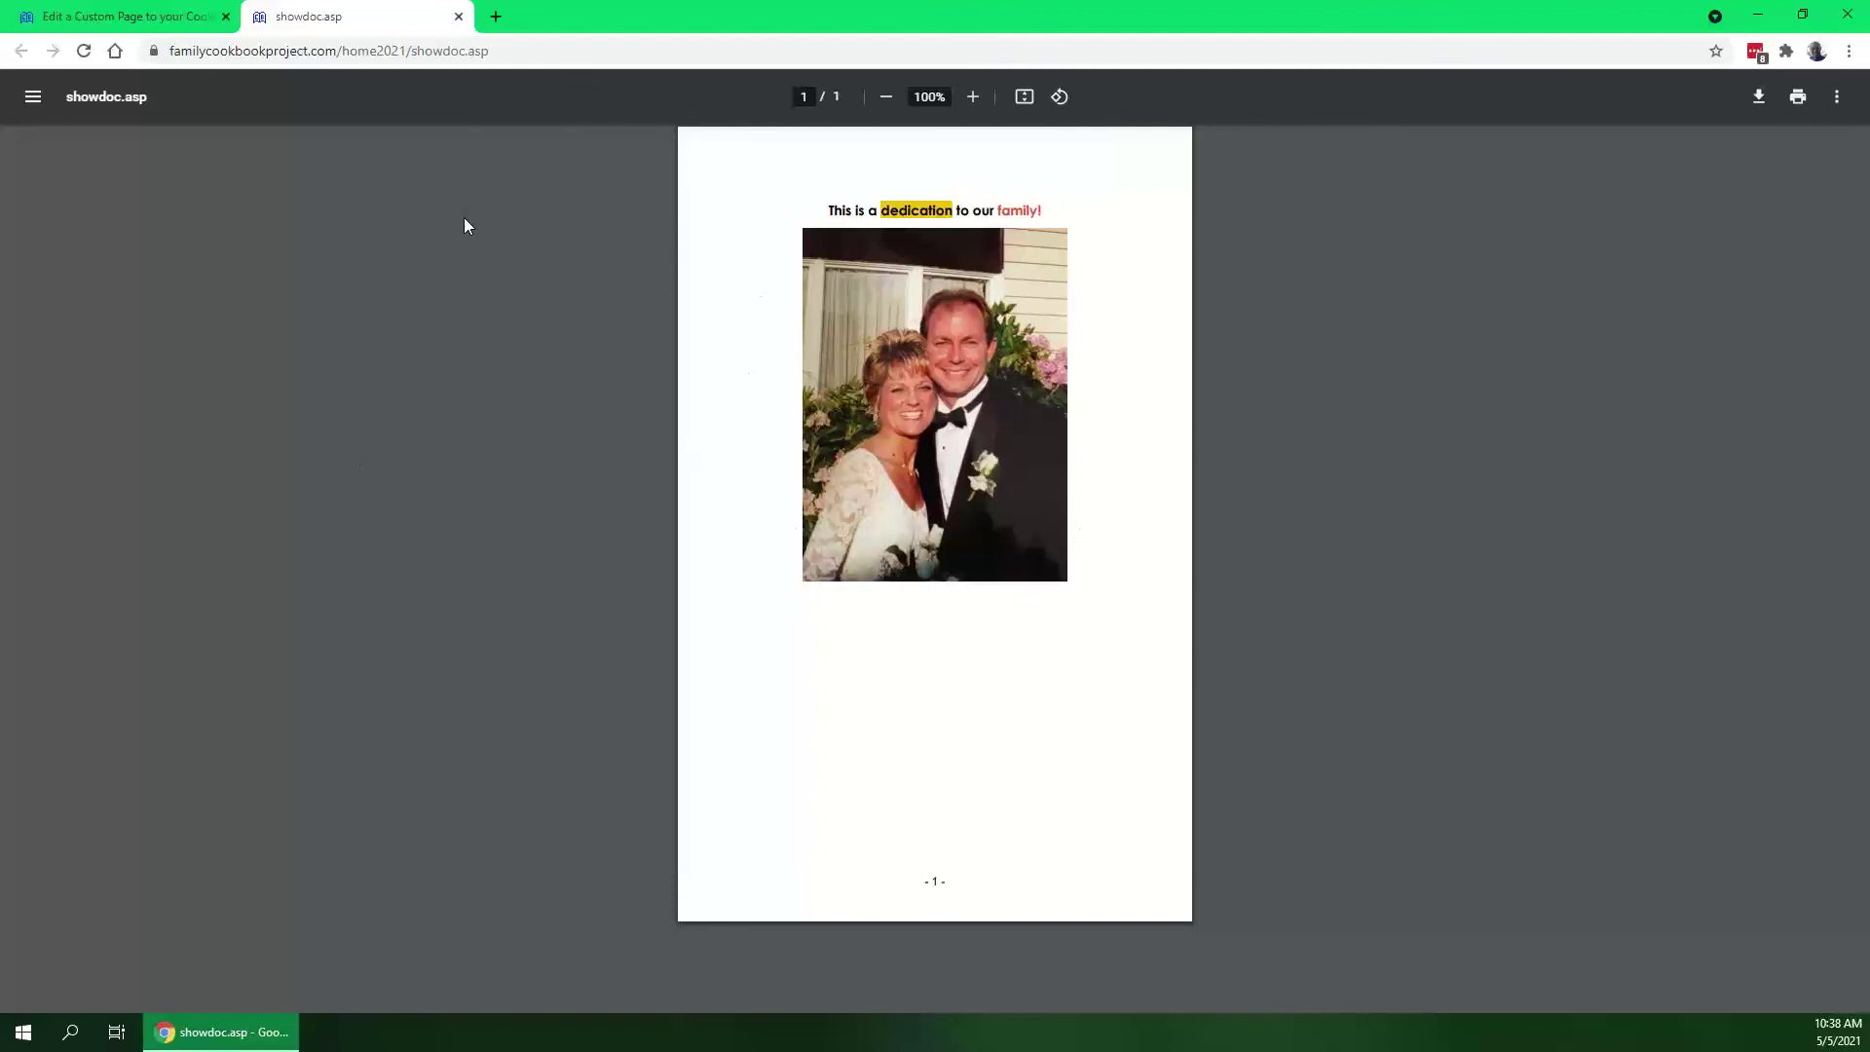
click(458, 16)
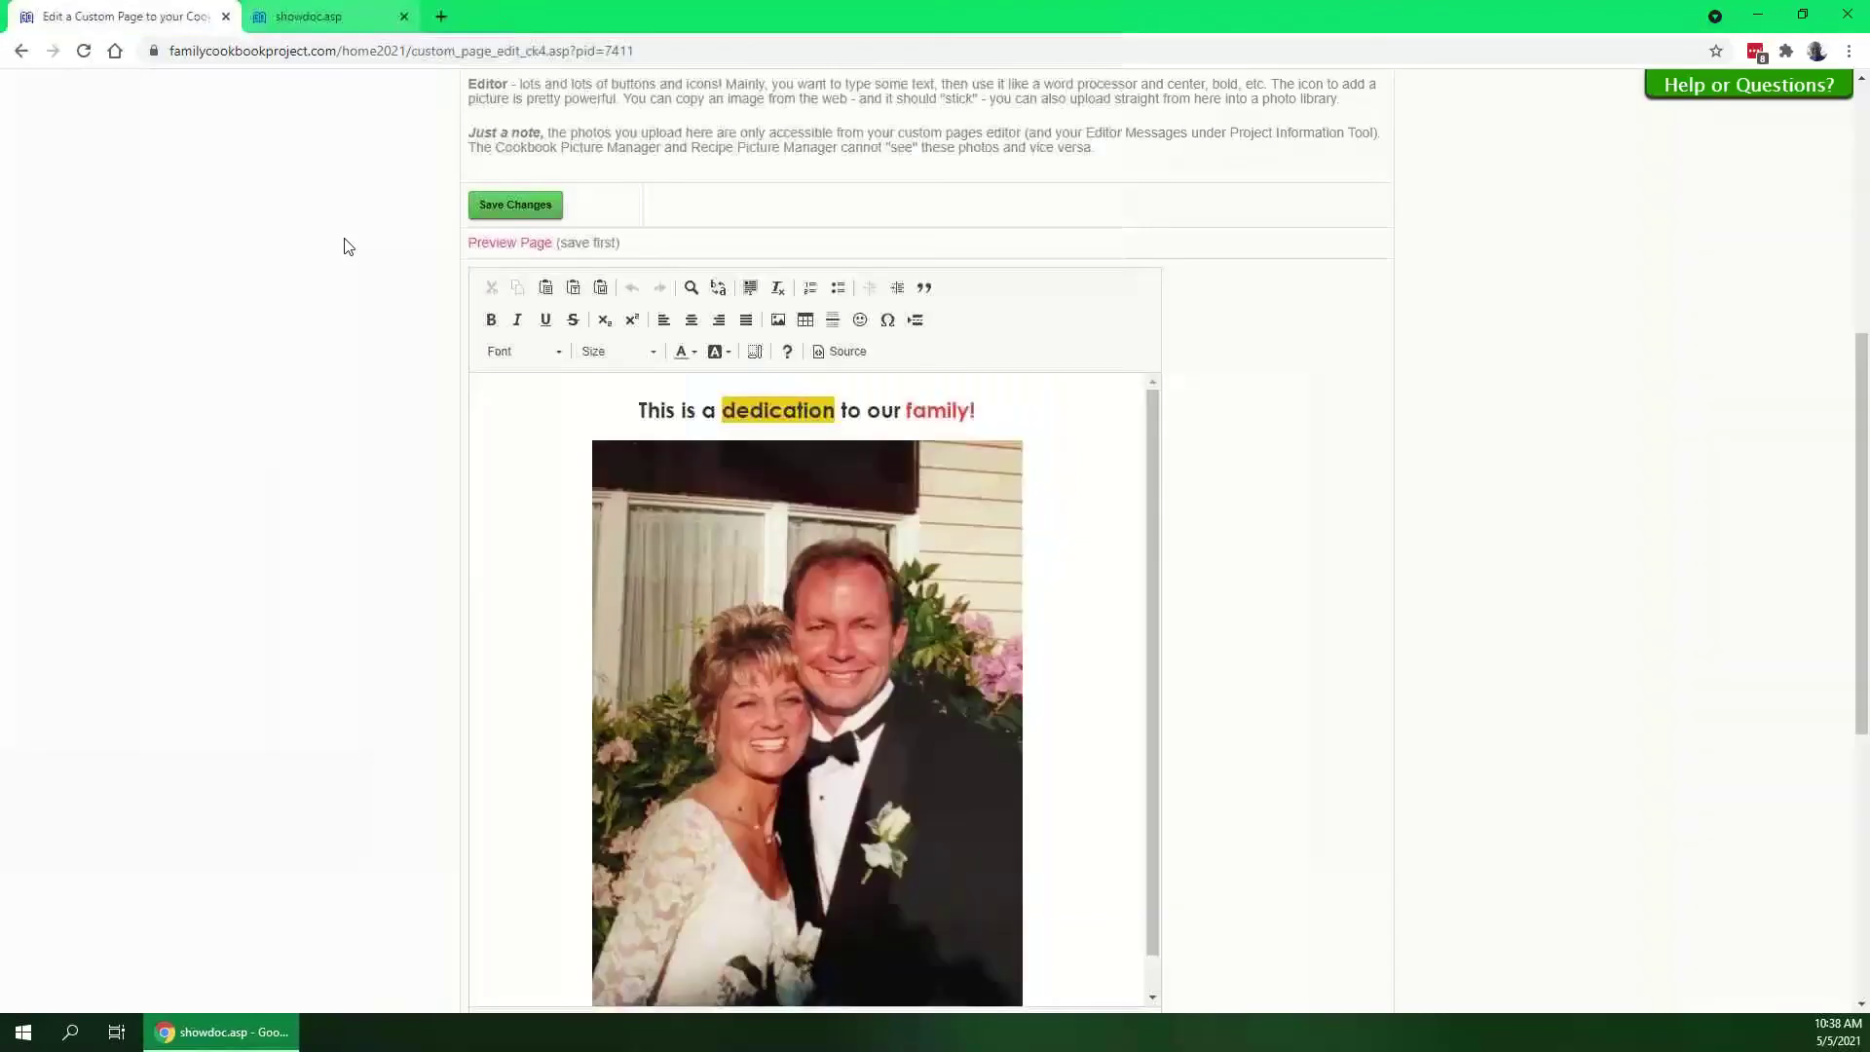